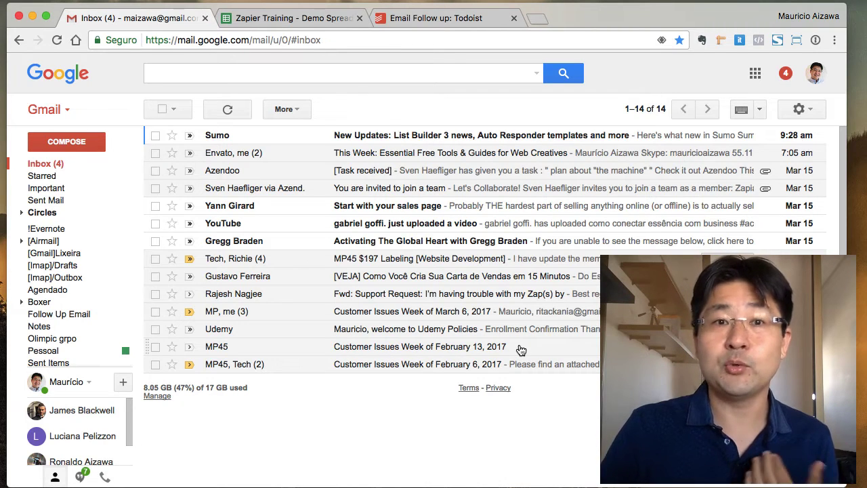
Reload the Gmail inbox and star the Azendoo [Task received] email.
key(super+r)
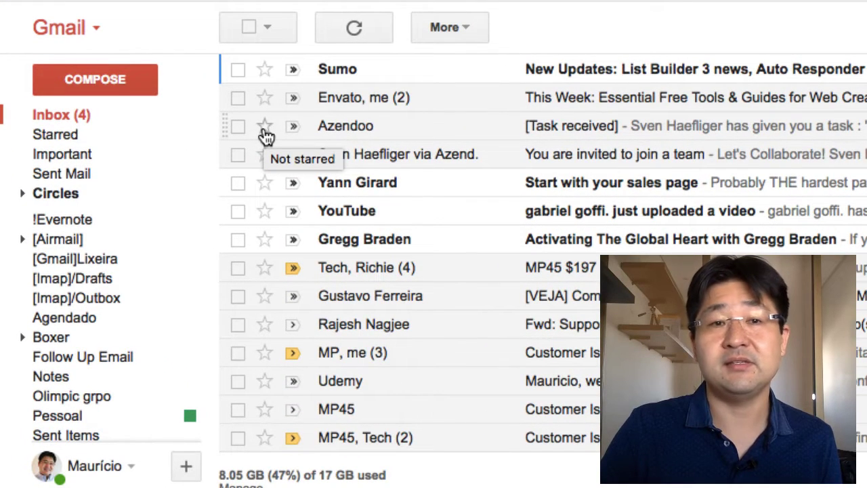
click(265, 127)
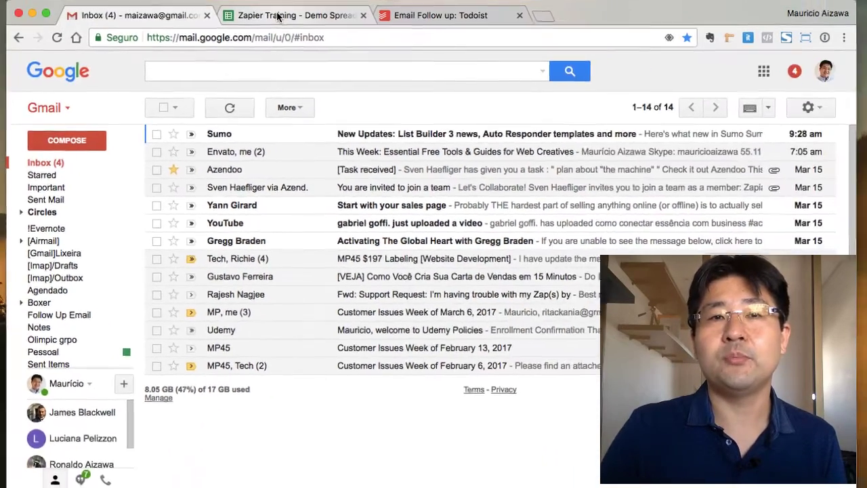
Check the empty Gmail emails sheet, then view Todoist's Email Follow up project with the Azendoo task.
click(278, 16)
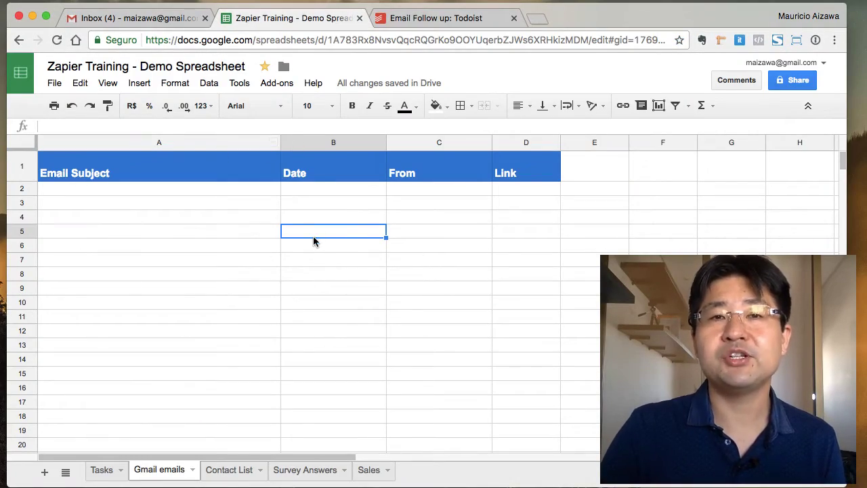
click(440, 20)
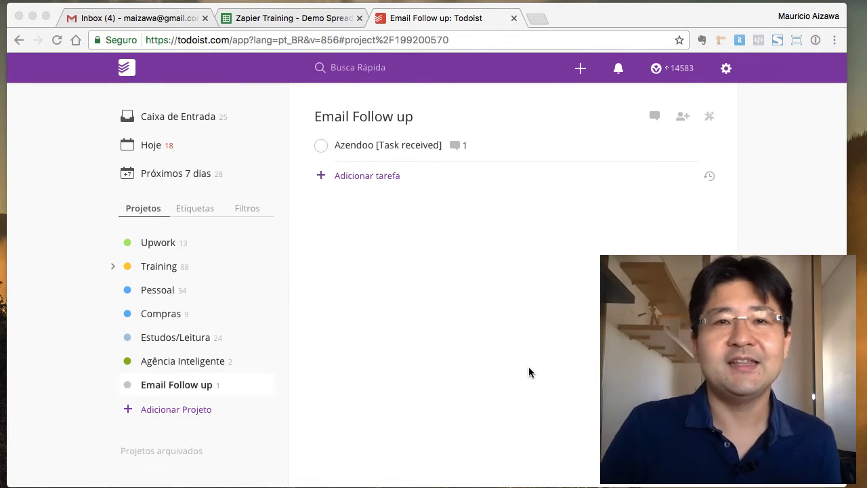
click(399, 271)
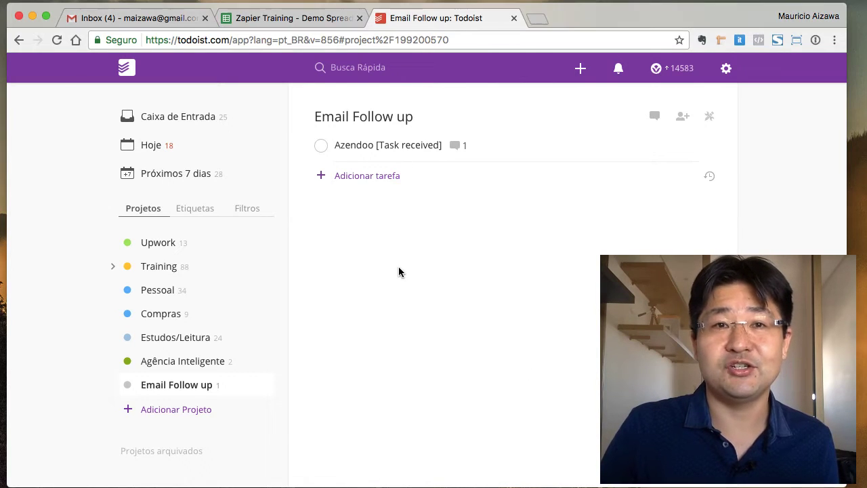
click(289, 21)
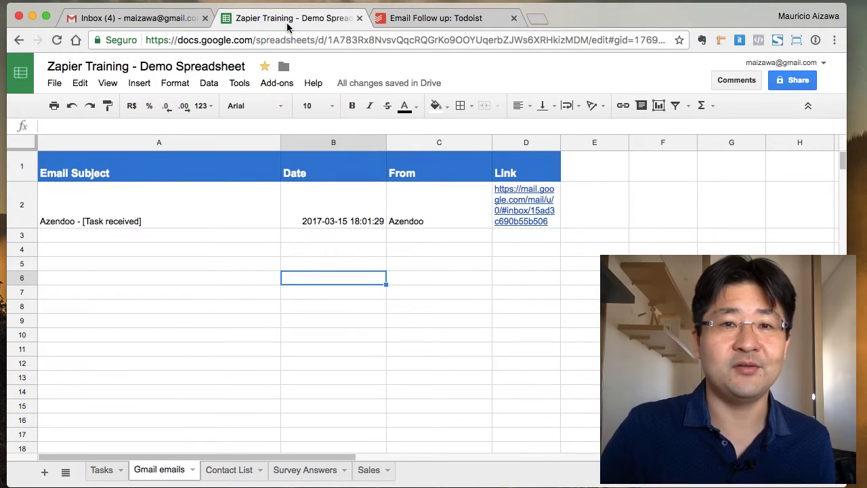
click(183, 225)
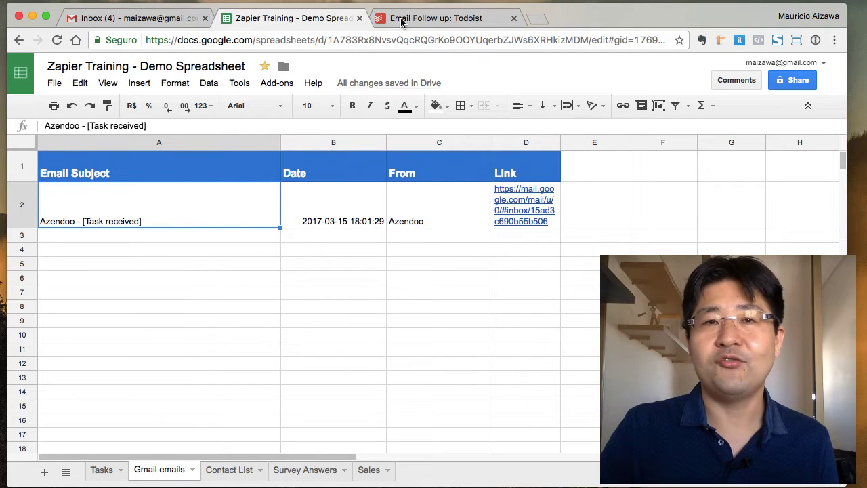
click(192, 23)
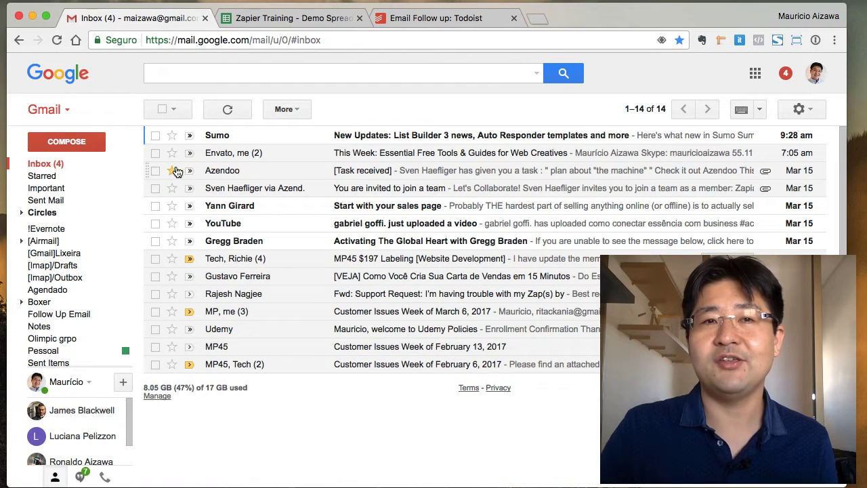
click(306, 19)
click(434, 18)
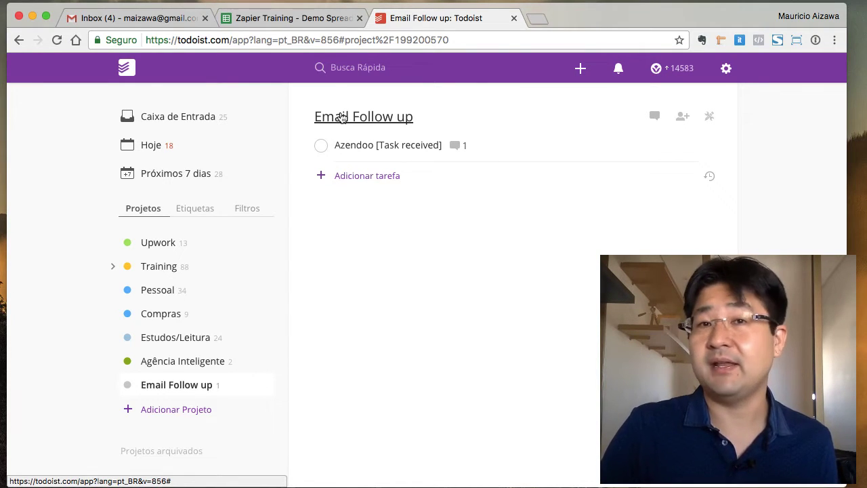
Follow the Azendoo task comment's Gmail link to the original email, then return to the inbox.
click(455, 146)
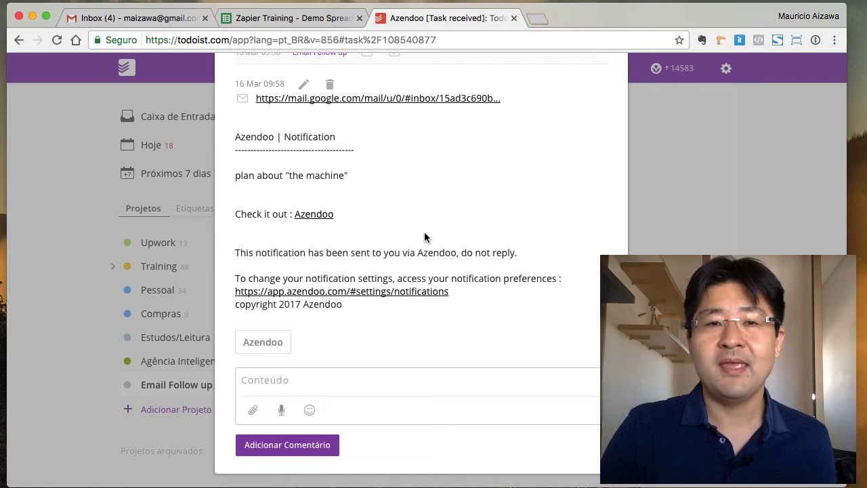
super+click(397, 100)
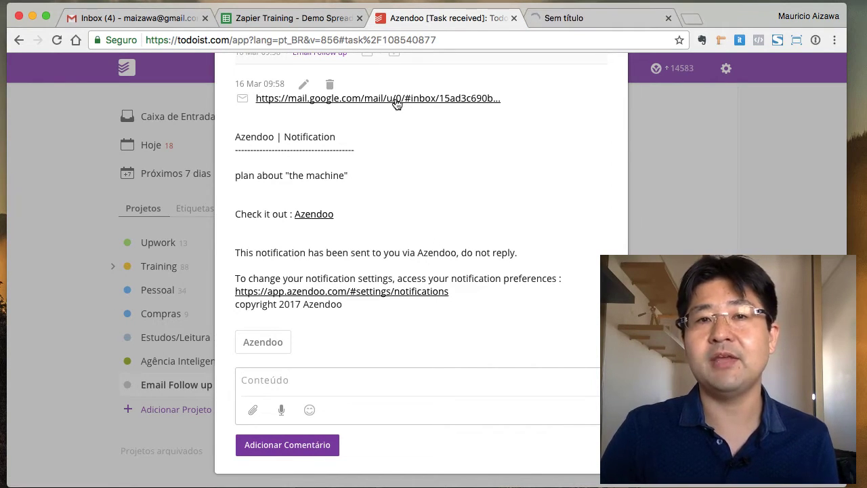
click(586, 23)
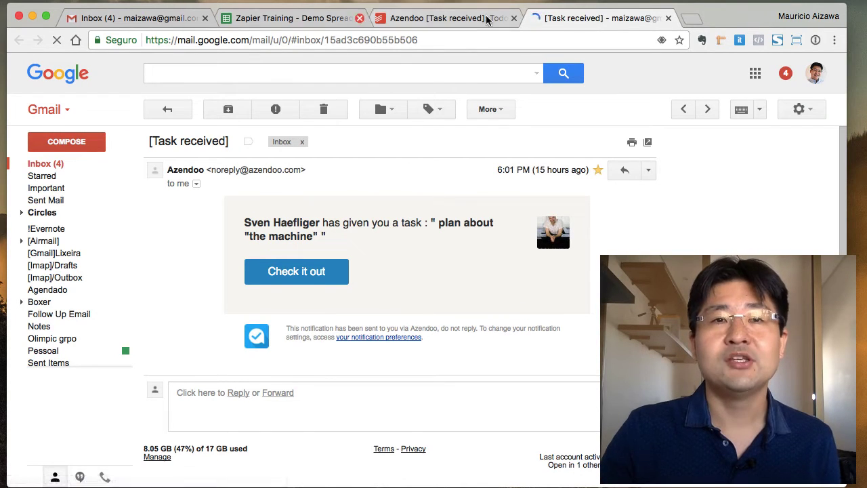
click(172, 19)
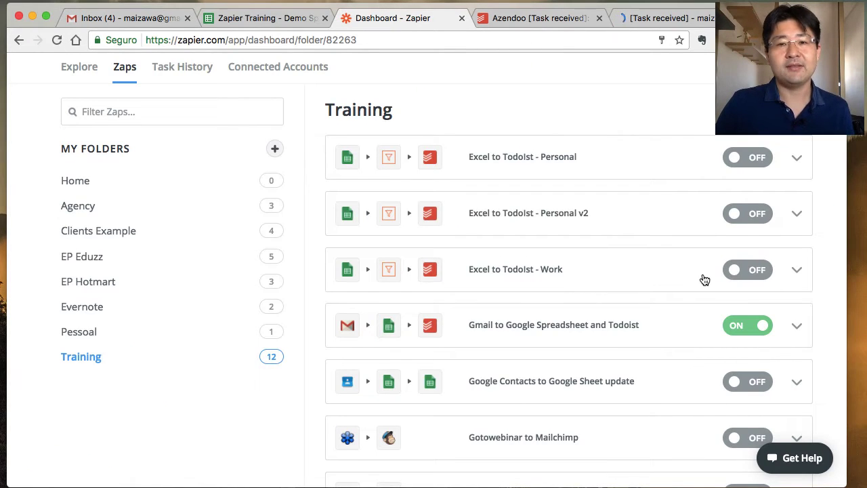
Switch the Gmail to Google Spreadsheet and Todoist zap OFF and start a new zap.
scroll(702, 278, down, 1)
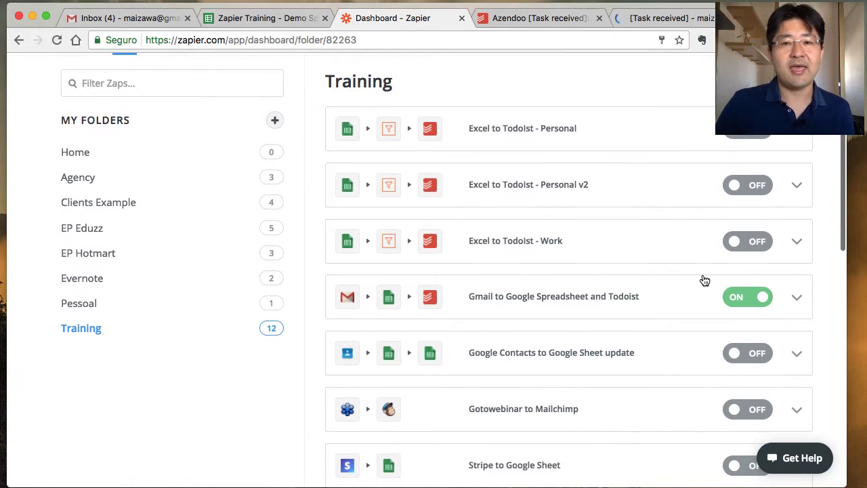
click(737, 297)
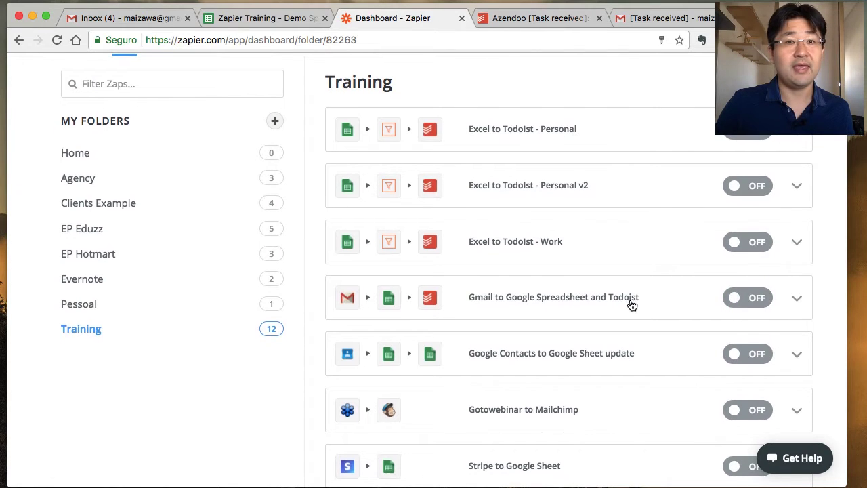
scroll(562, 244, up, 3)
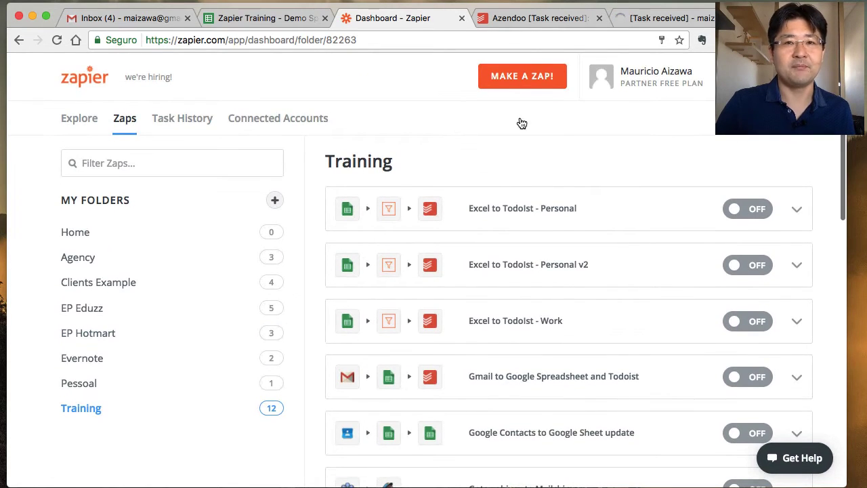
click(530, 77)
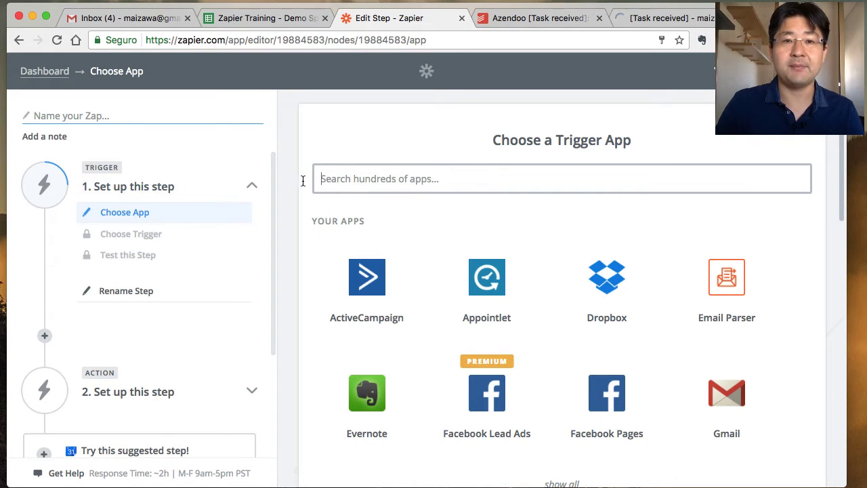
Use Gmail New Starred Email as the trigger, keep the account, and fetch a test sample.
text(gmail)
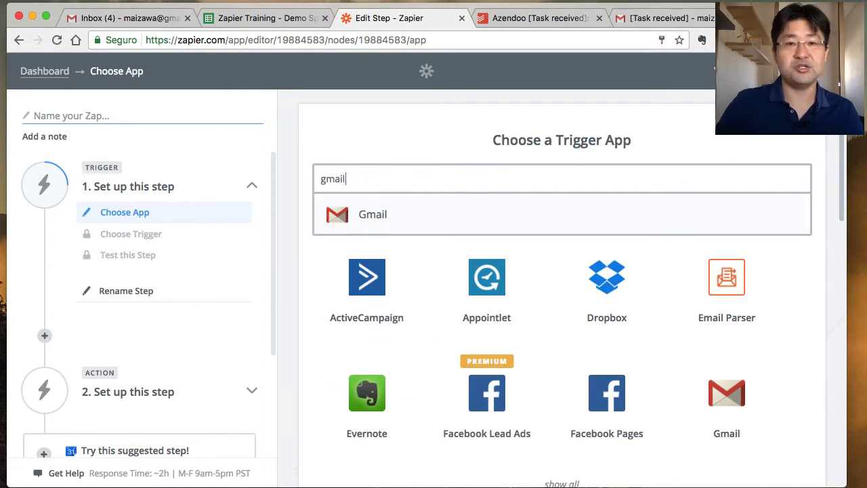
click(359, 211)
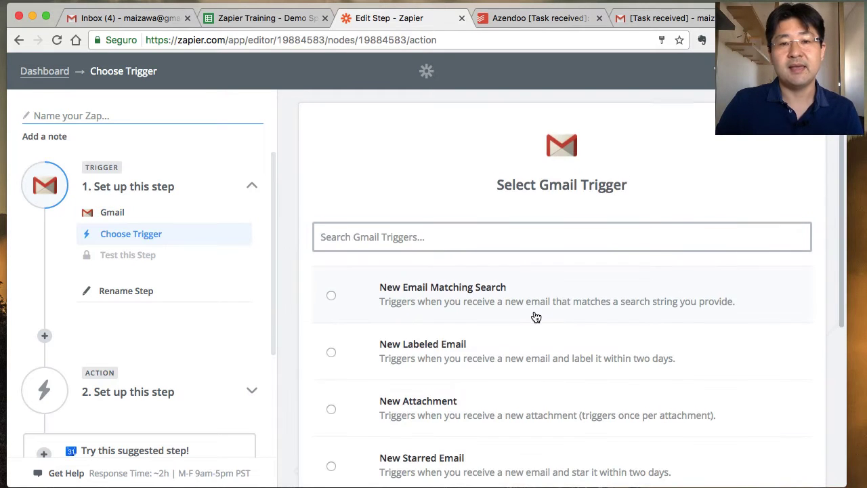
scroll(535, 315, down, 3)
click(465, 349)
click(760, 461)
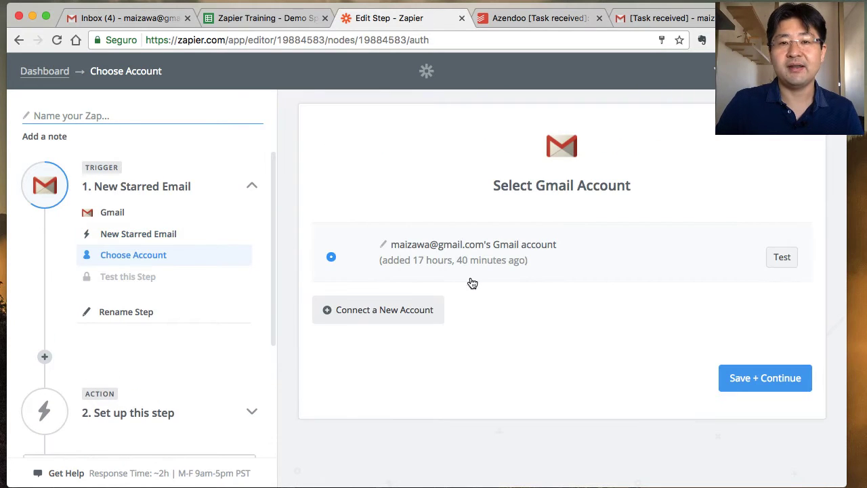
click(745, 380)
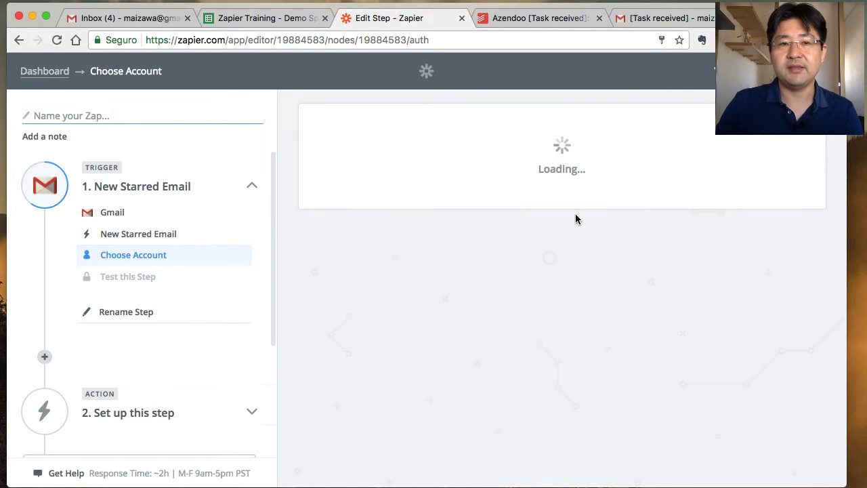
click(778, 365)
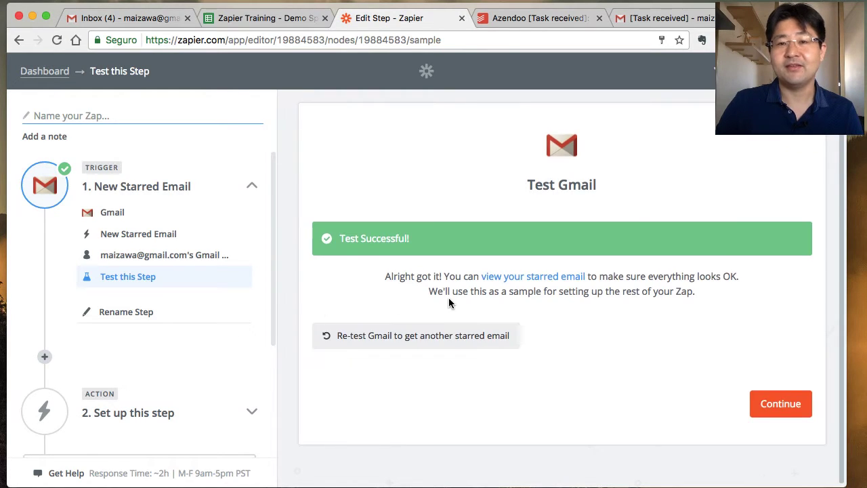
click(786, 411)
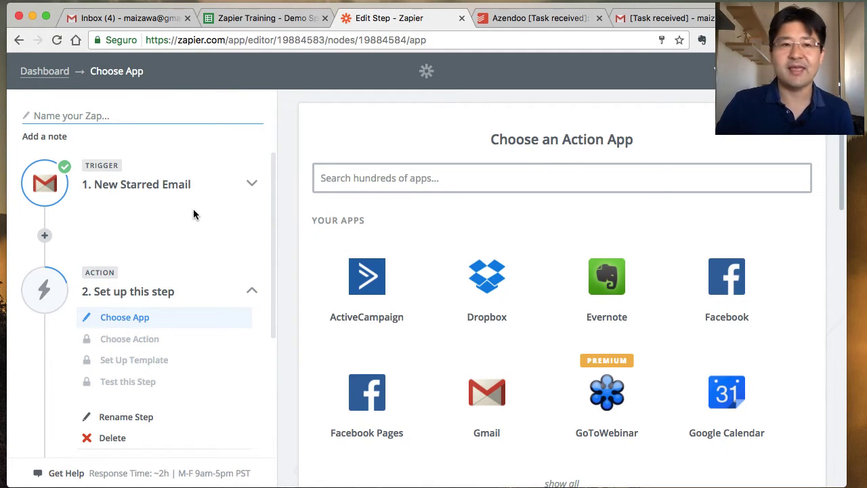
Add a Google Sheets Create Spreadsheet Row action with the connected Sheets account.
scroll(193, 209, down, 2)
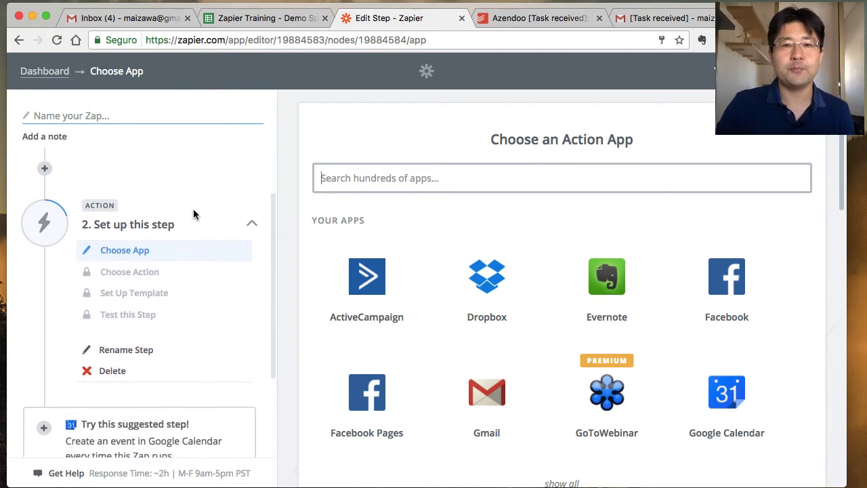
click(381, 179)
text(goog)
click(384, 215)
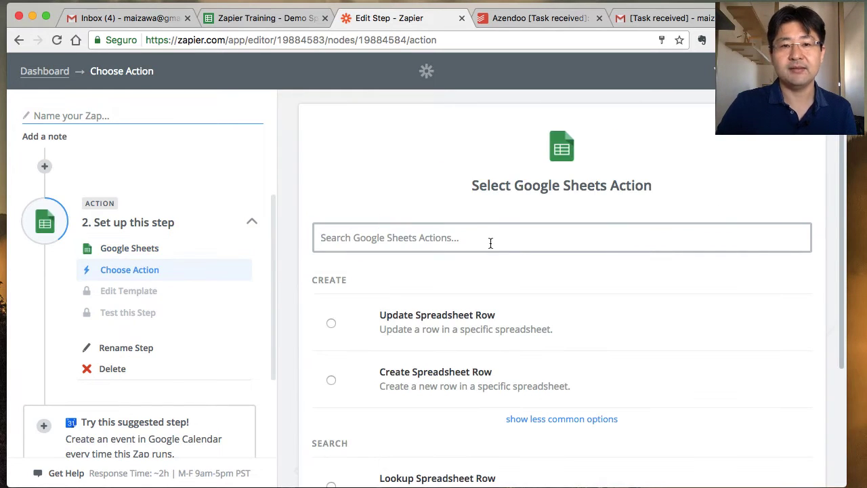
scroll(563, 248, down, 3)
click(404, 263)
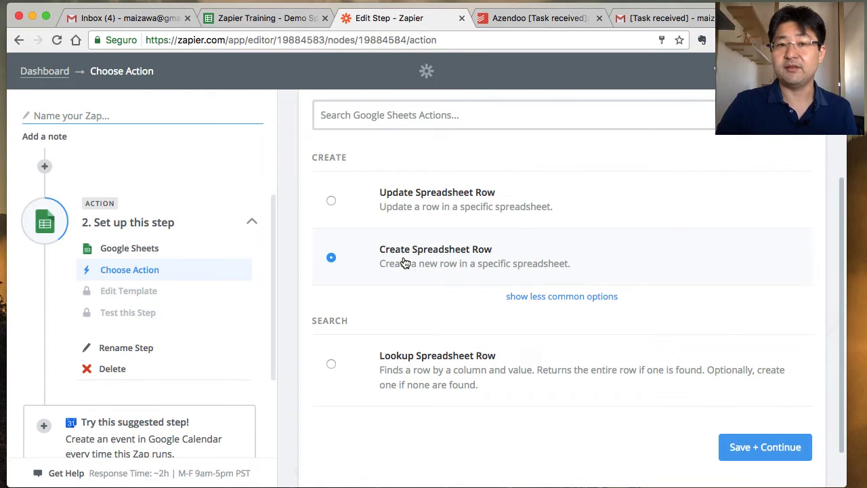
click(754, 447)
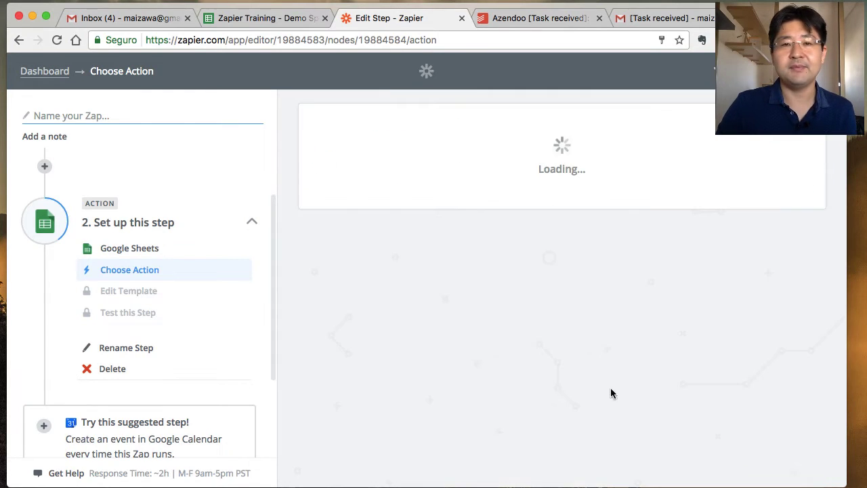
click(772, 380)
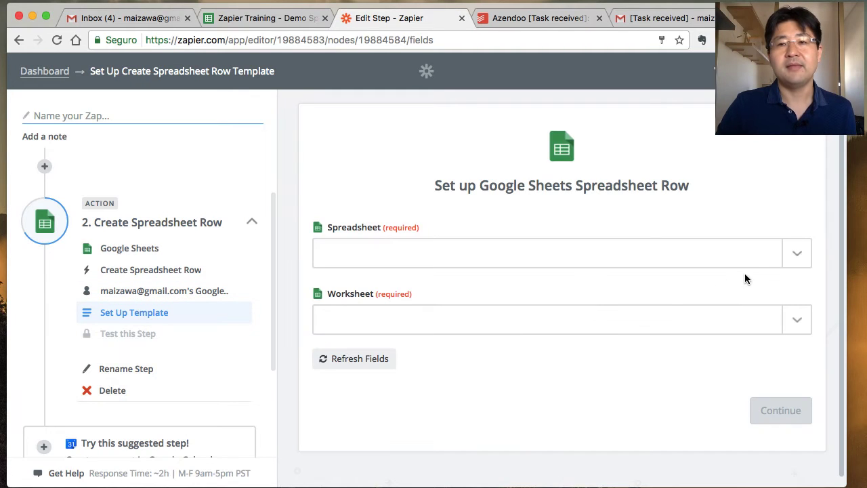
Target the 'Zapier Training - Demo Spreadsheet' spreadsheet and its 'Gmail emails' worksheet.
click(797, 255)
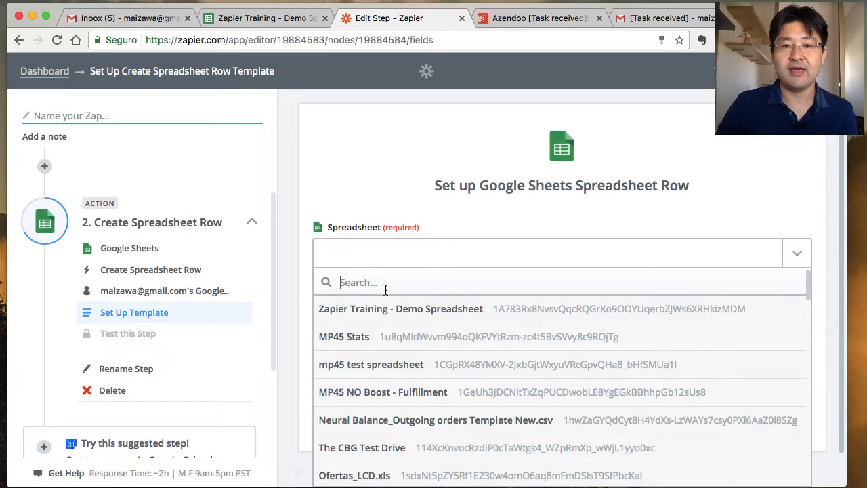
key(Return)
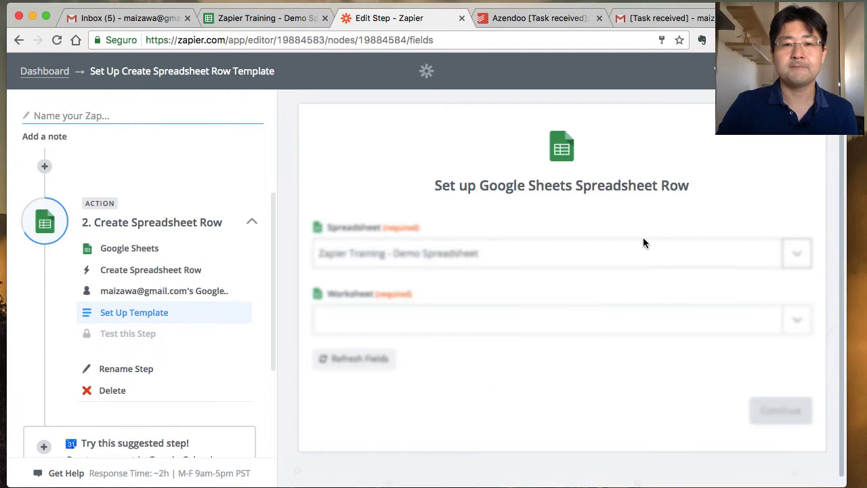
click(797, 314)
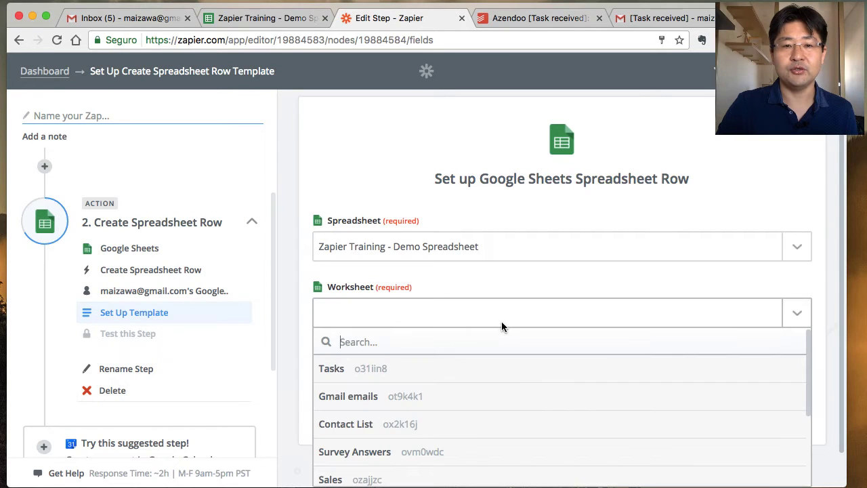
click(357, 402)
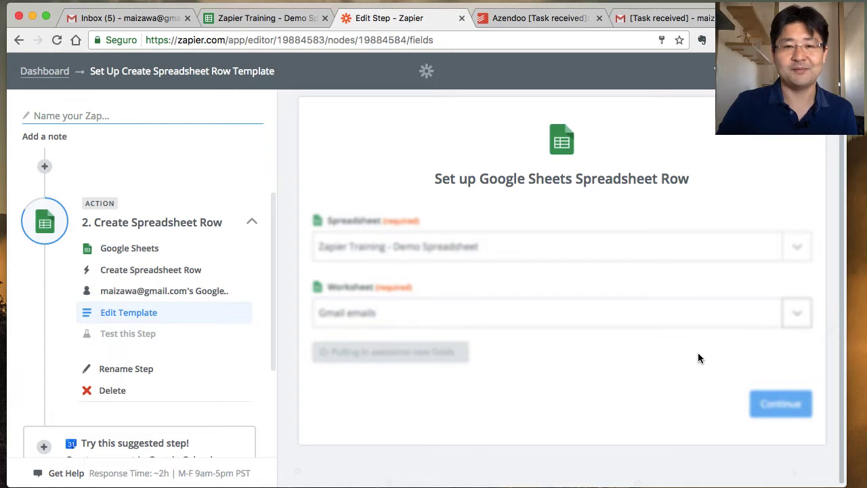
Check the sheet's columns, then map date to the email's Date and emailsubject to Subject.
scroll(444, 313, down, 2)
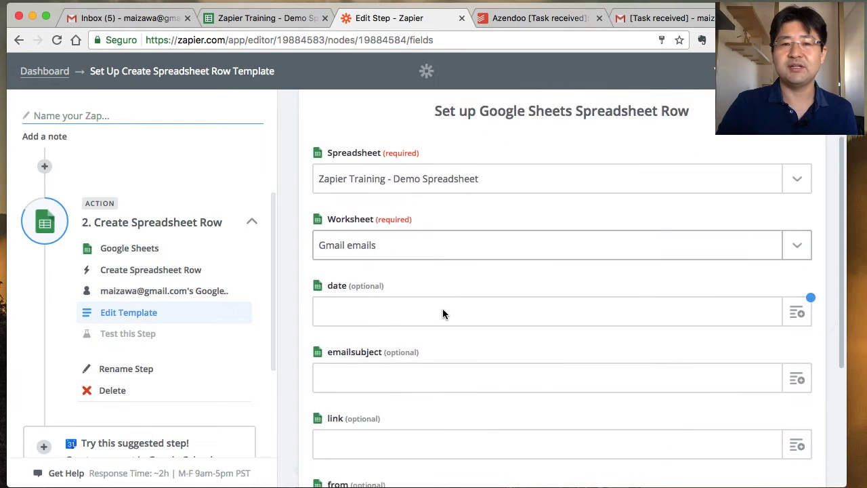
scroll(442, 310, down, 1)
click(279, 18)
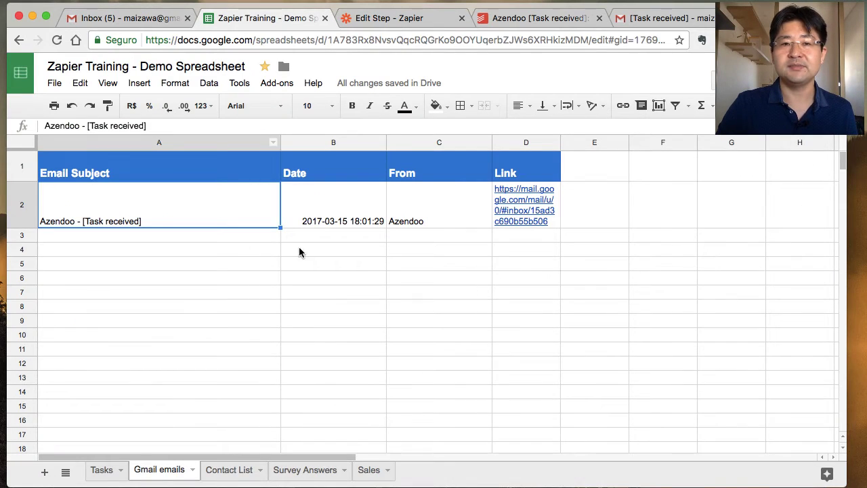
click(409, 18)
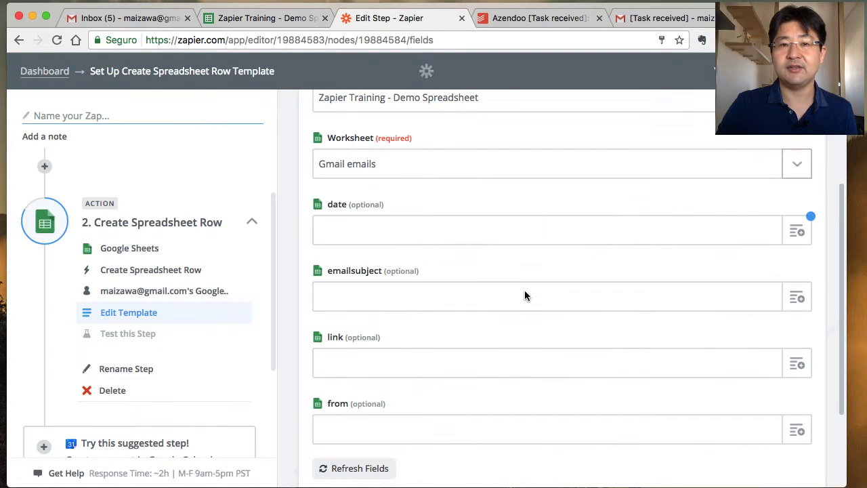
scroll(566, 291, down, 1)
click(765, 164)
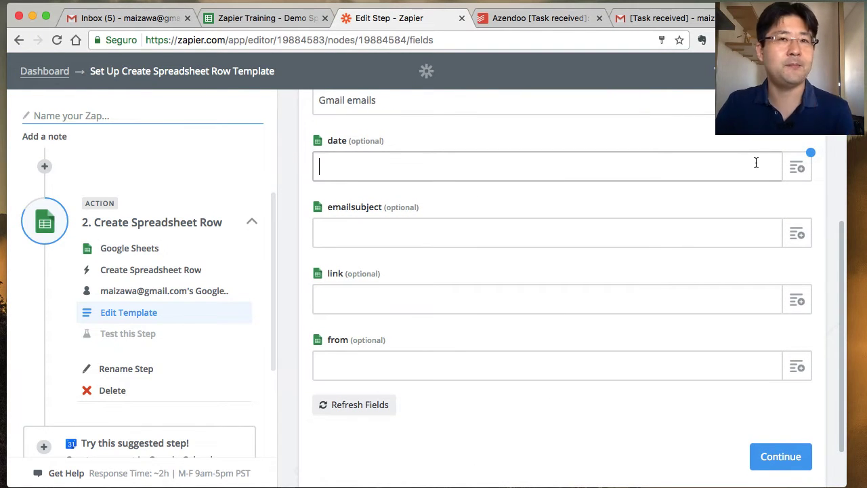
click(796, 167)
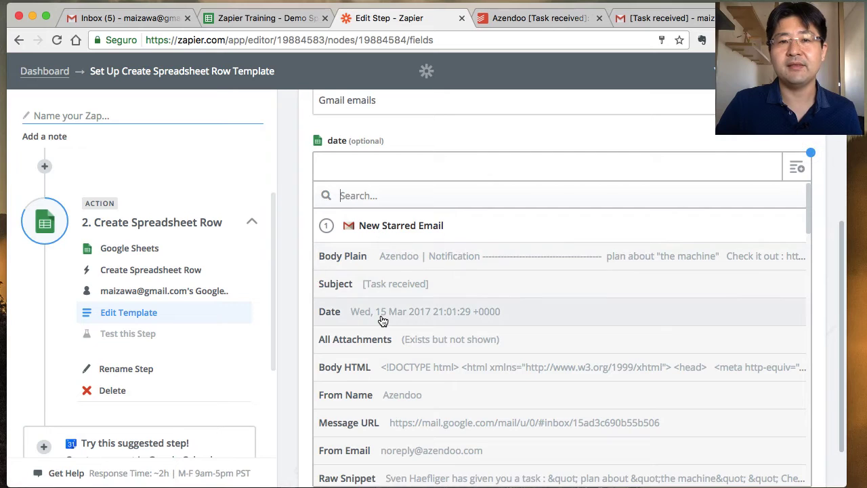
click(468, 317)
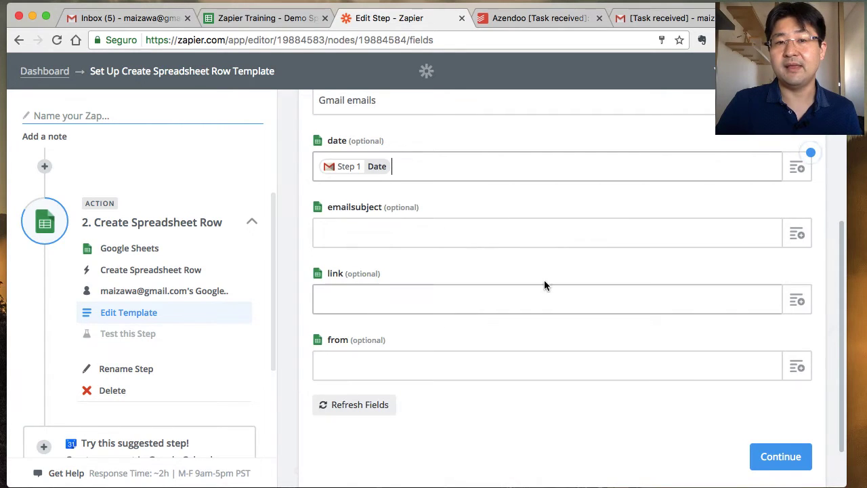
click(796, 233)
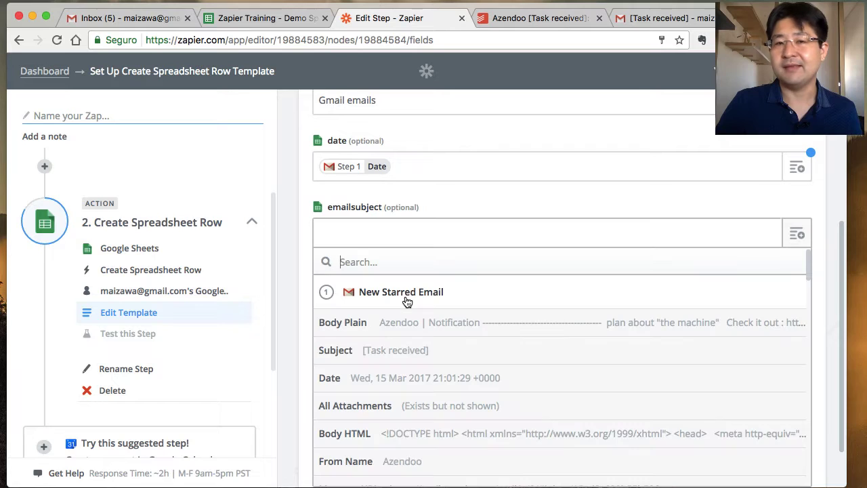
click(406, 358)
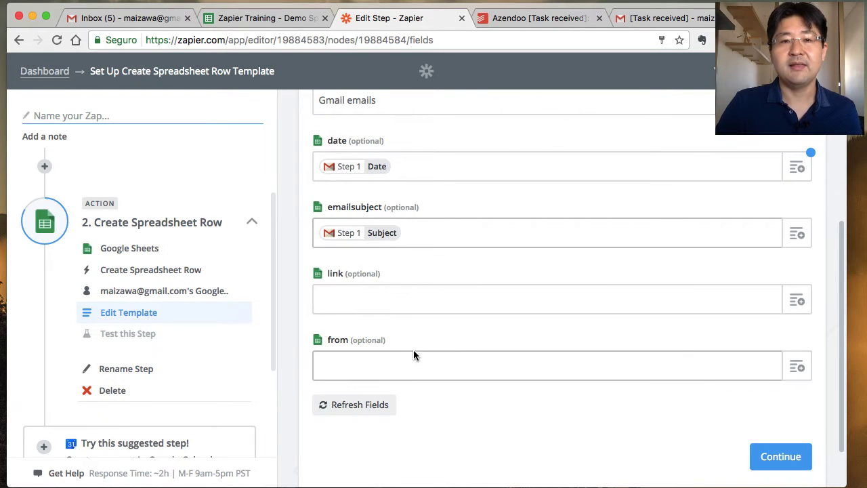
Map link to the email's Message URL and from to its From Name.
click(413, 300)
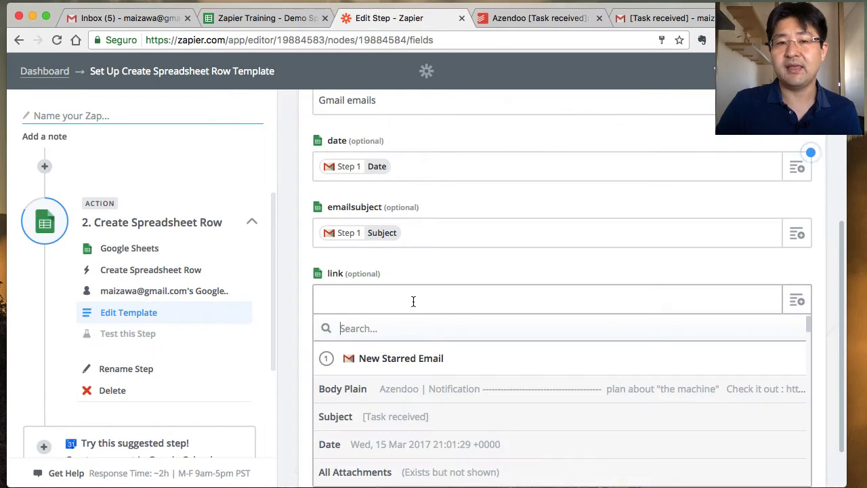
scroll(433, 359, down, 1)
scroll(439, 361, up, 1)
text(link)
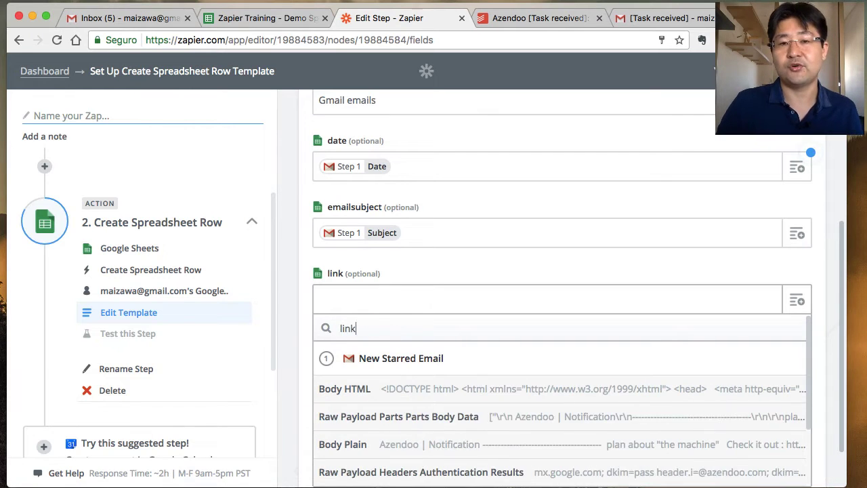
scroll(467, 333, down, 2)
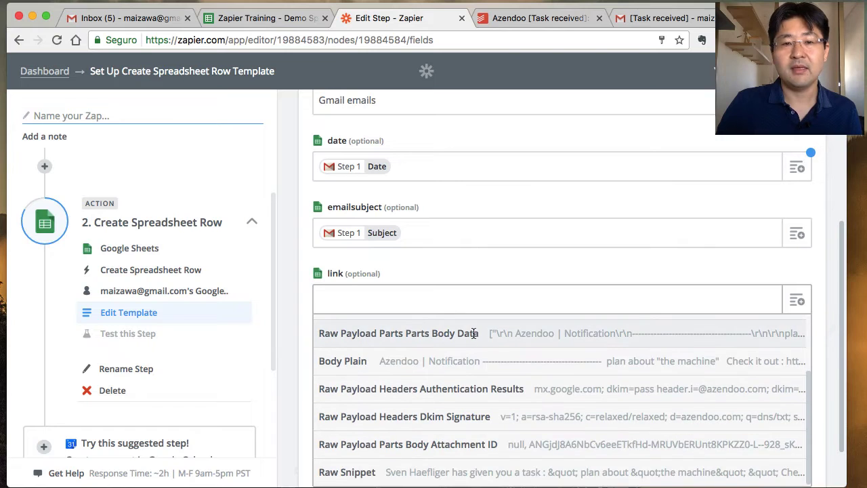
scroll(474, 335, up, 2)
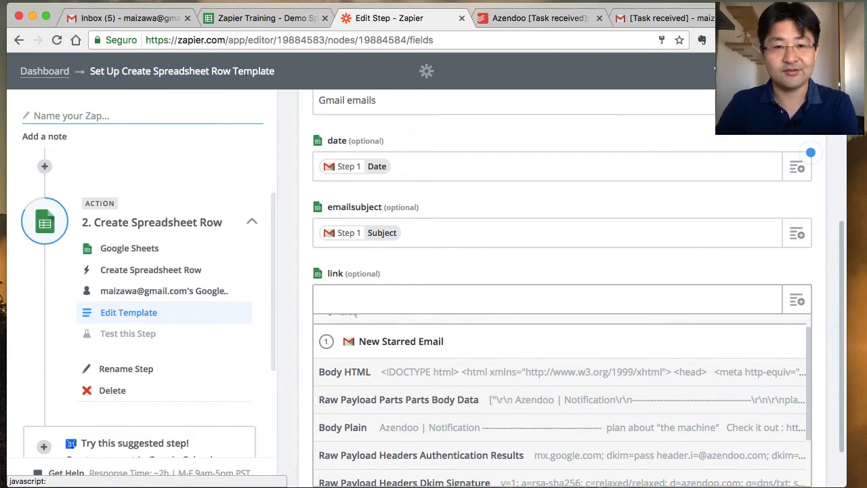
key(BackSpace)
key(BackSpace)
key(BackSpace)
key(BackSpace)
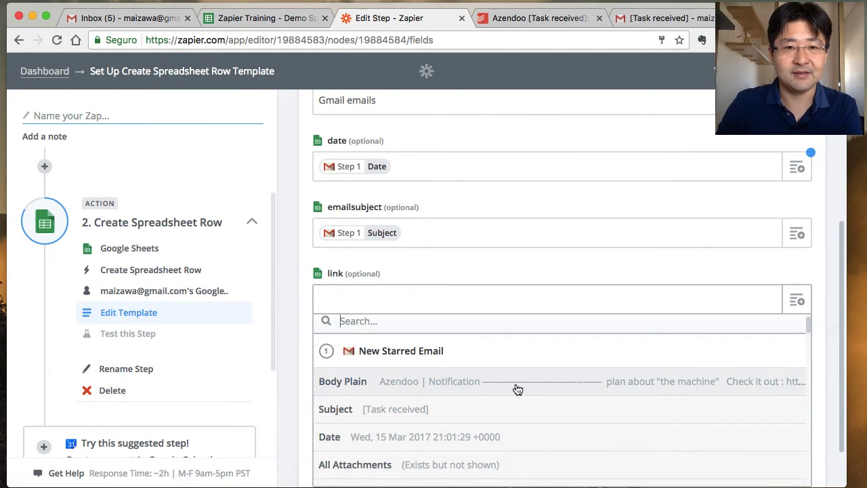
scroll(518, 389, down, 5)
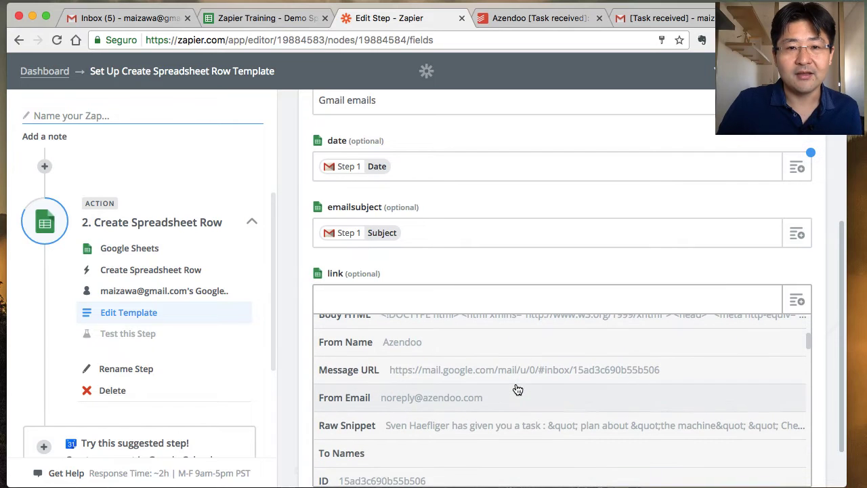
scroll(524, 407, down, 1)
scroll(524, 408, up, 2)
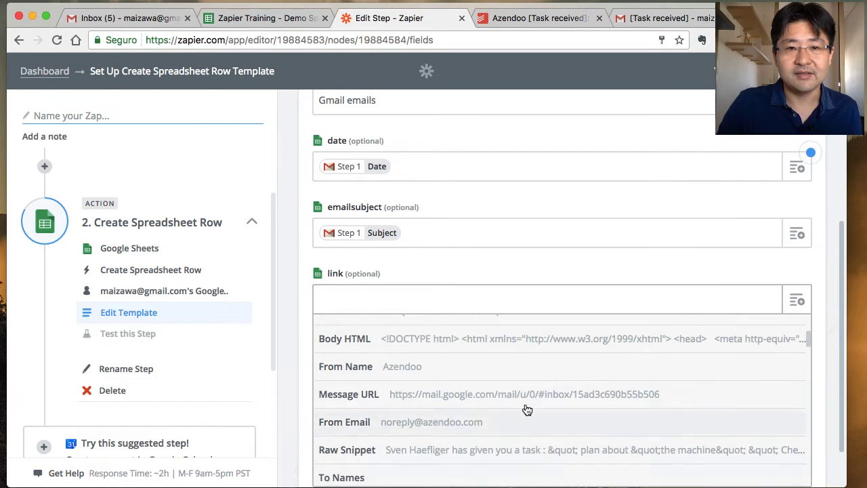
click(407, 402)
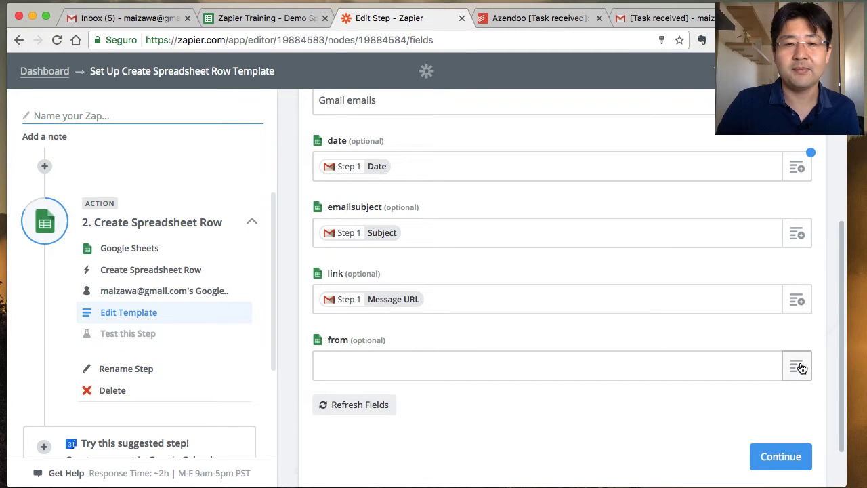
text(from)
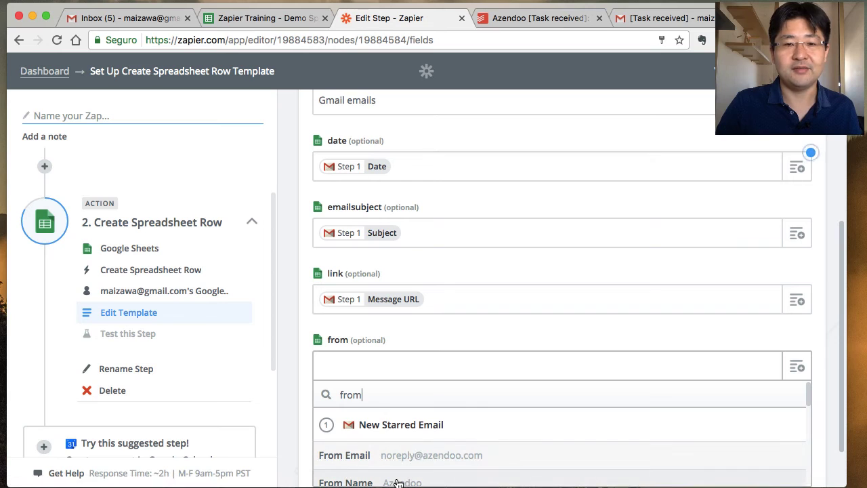
click(398, 482)
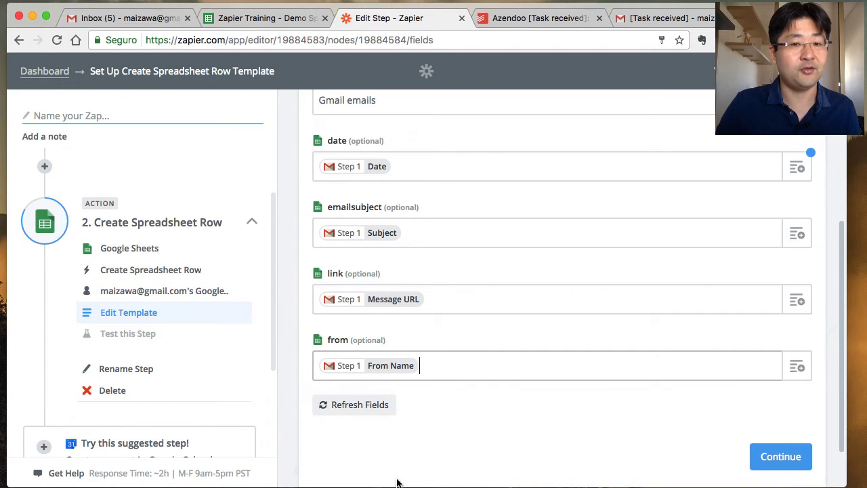
Test the Sheets step, confirm the [Task received] row appears in the spreadsheet, and finish.
click(778, 459)
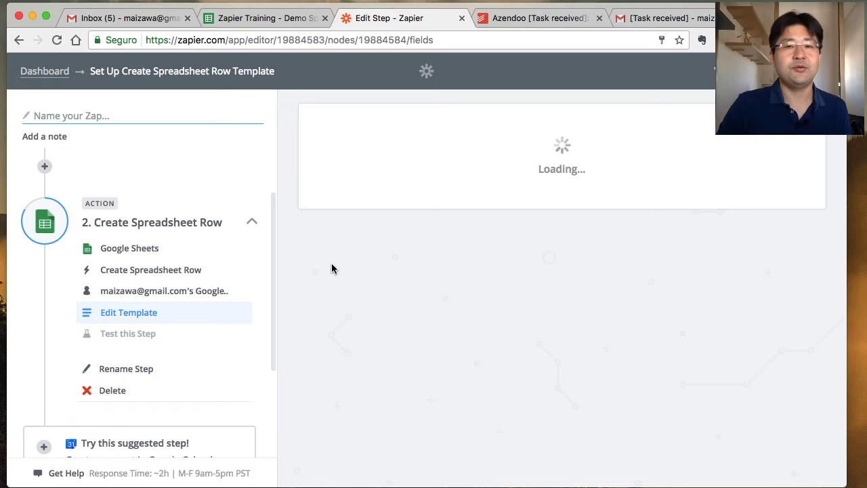
scroll(625, 250, down, 5)
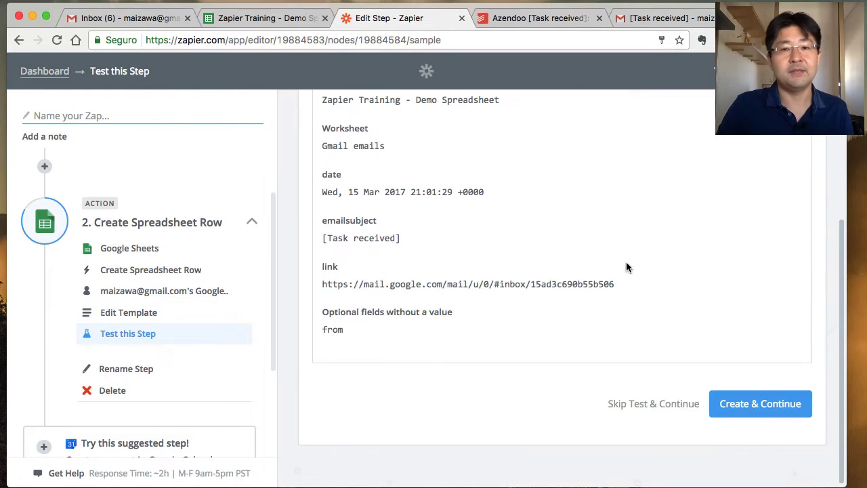
click(759, 404)
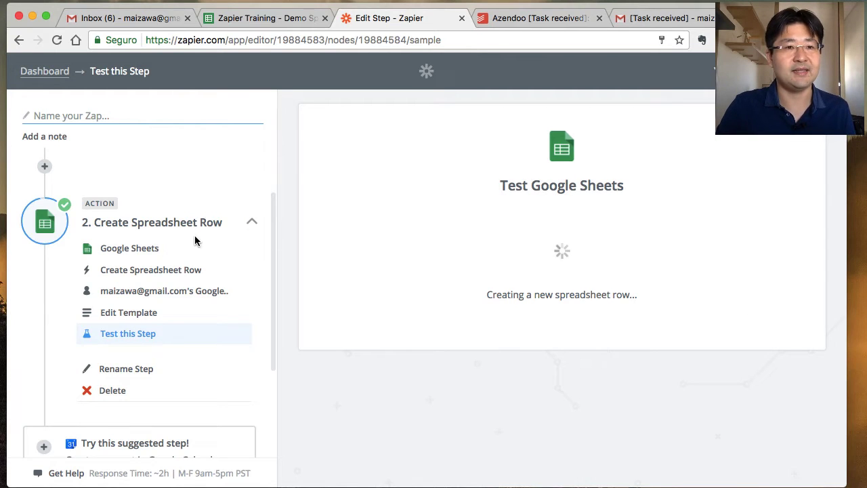
click(264, 18)
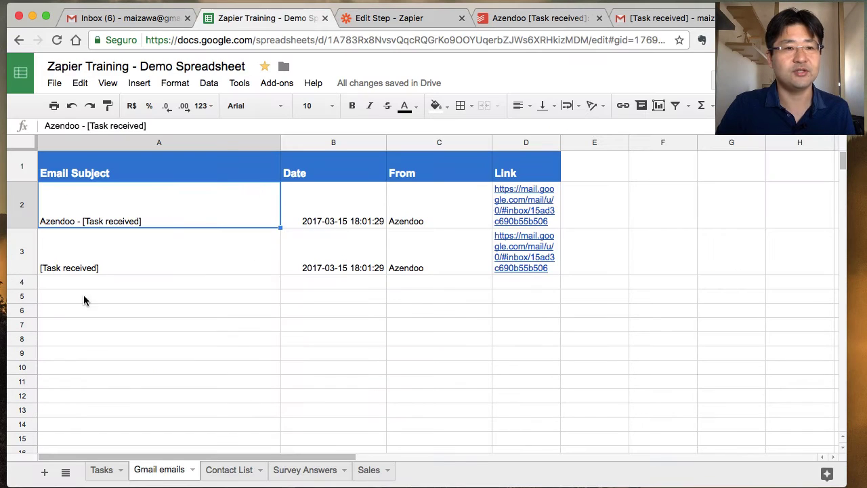
click(394, 18)
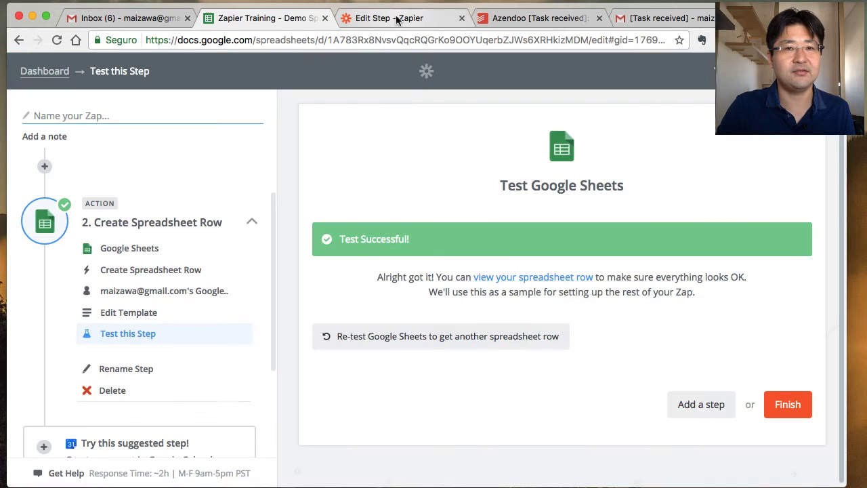
click(787, 403)
Add a third step using Todoist's Create Task action with the connected Todoist account.
scroll(118, 323, down, 3)
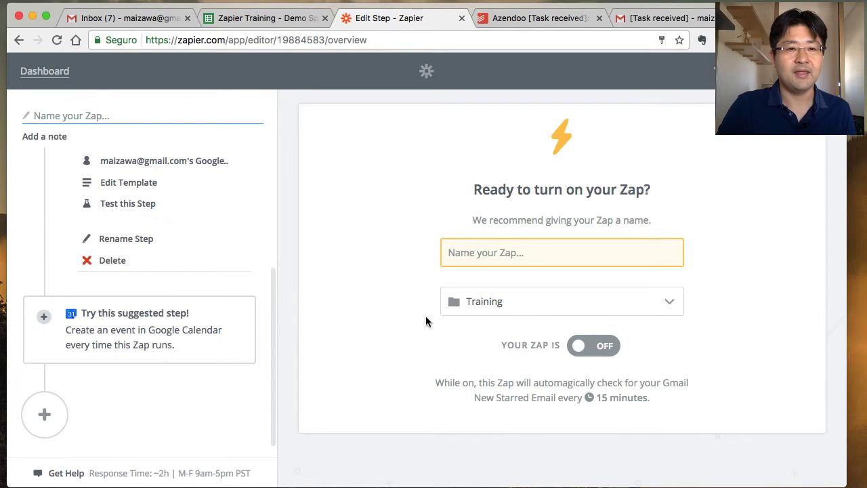
click(44, 413)
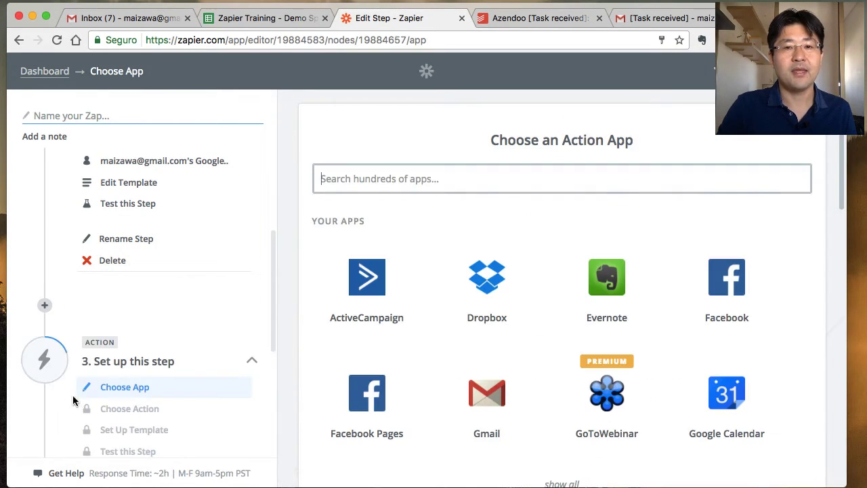
text(todo)
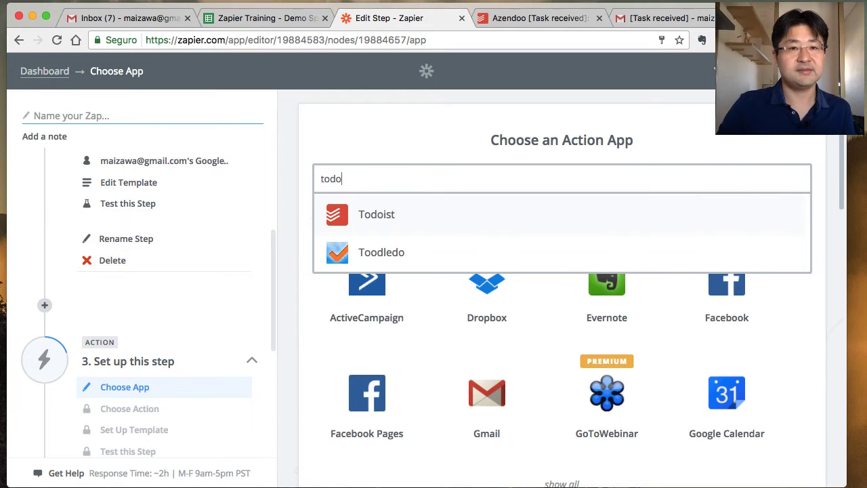
click(405, 224)
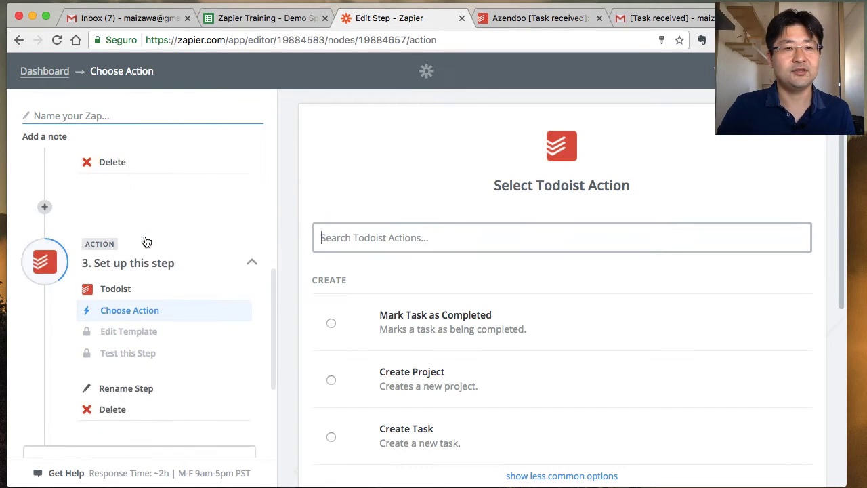
scroll(440, 219, down, 3)
click(424, 364)
click(732, 409)
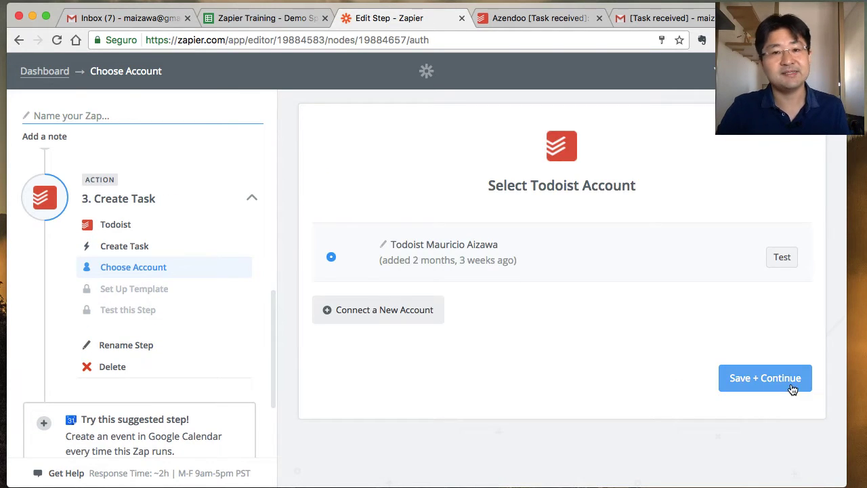
click(792, 386)
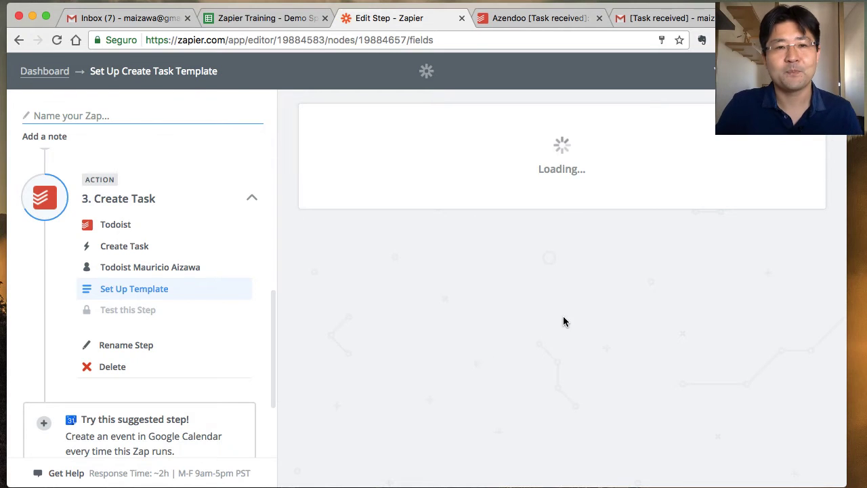
Set the Todoist task's Project ID to Email Follow up.
scroll(606, 244, down, 3)
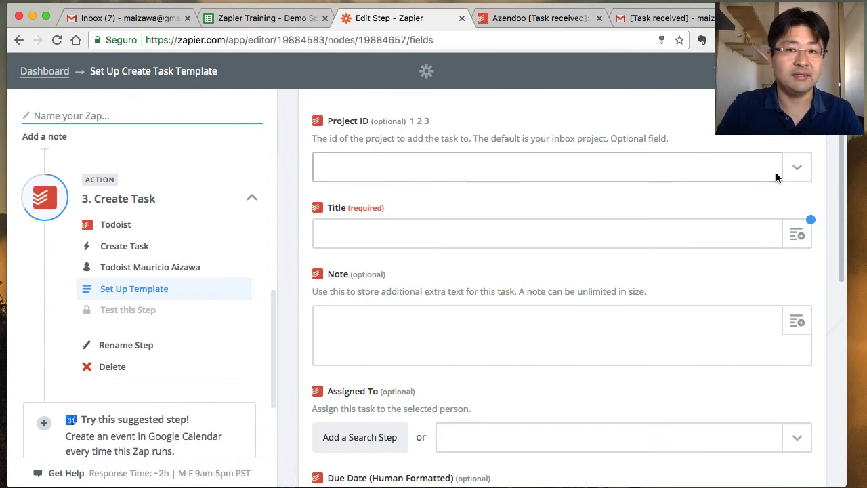
click(797, 172)
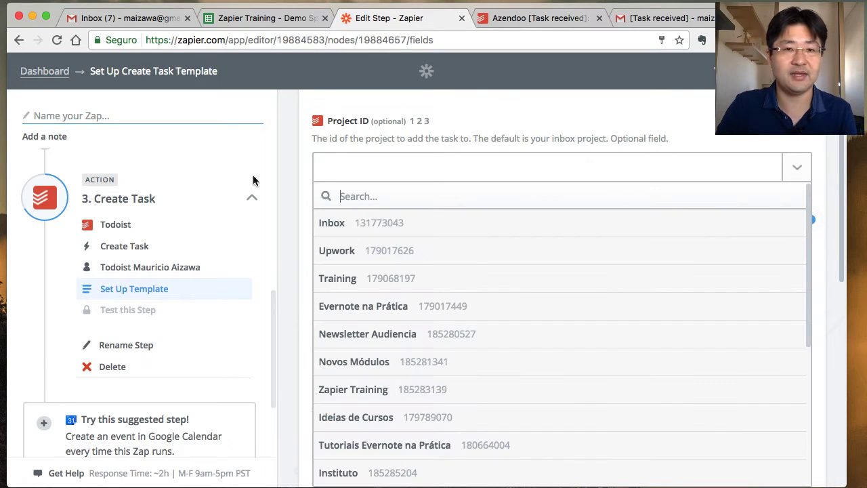
scroll(391, 415, down, 5)
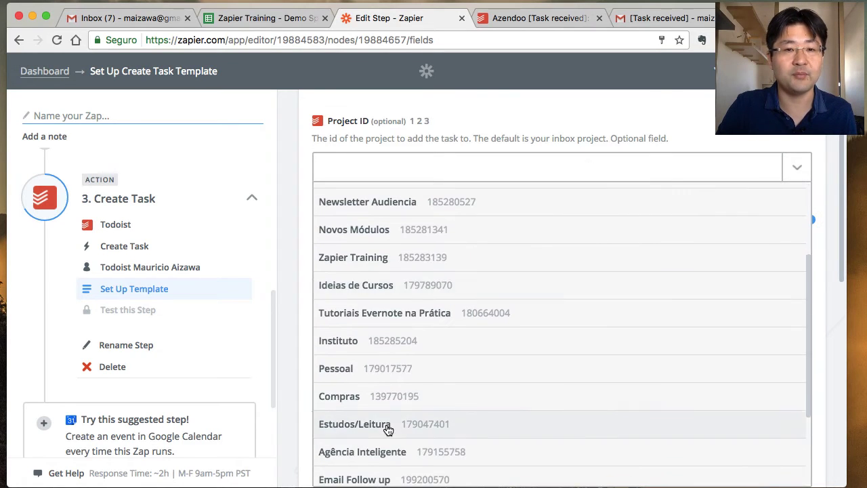
click(397, 398)
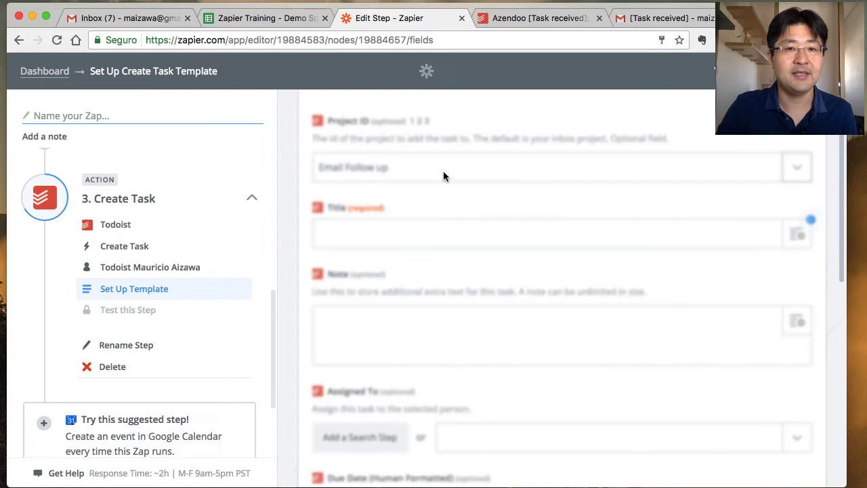
Make the task title 'From Name - Subject' from the starred email's fields.
click(796, 234)
click(411, 294)
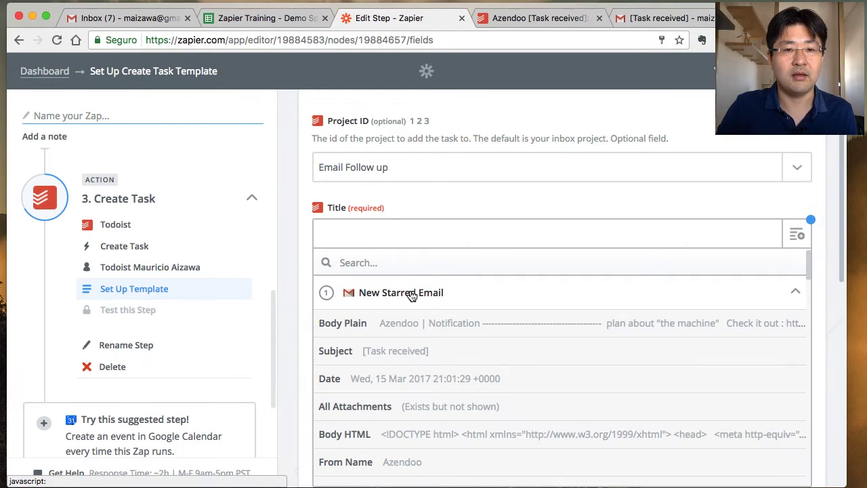
scroll(405, 460, down, 1)
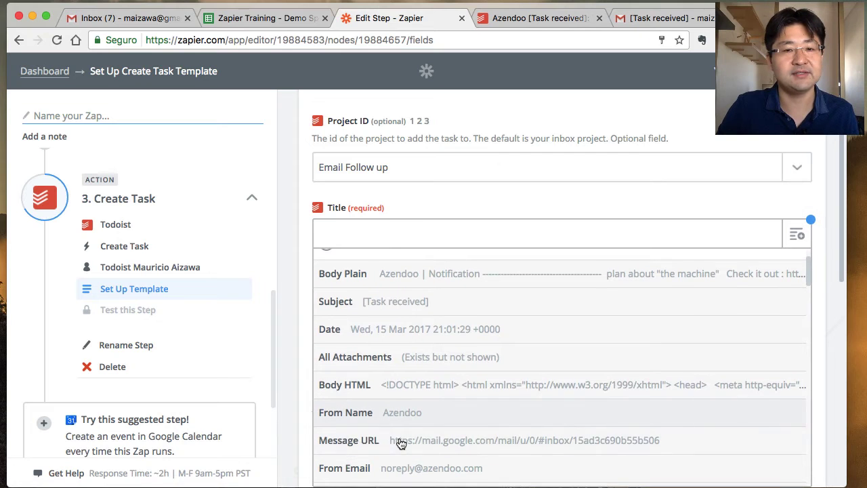
click(409, 413)
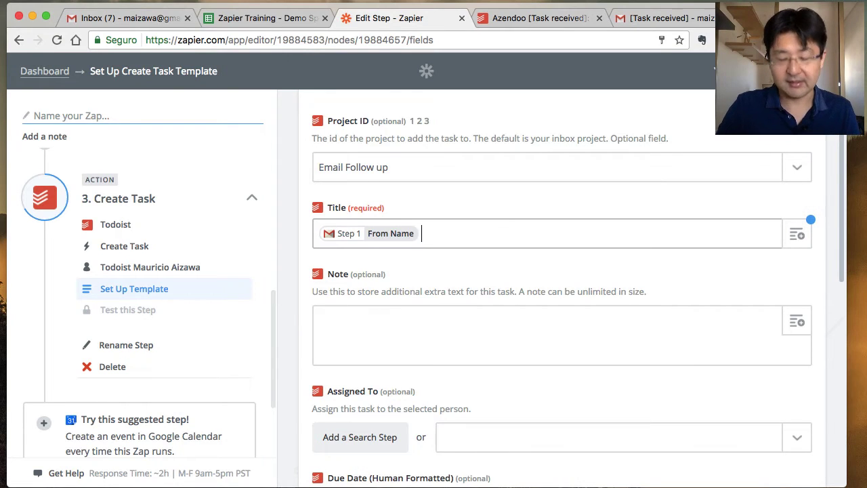
text(-)
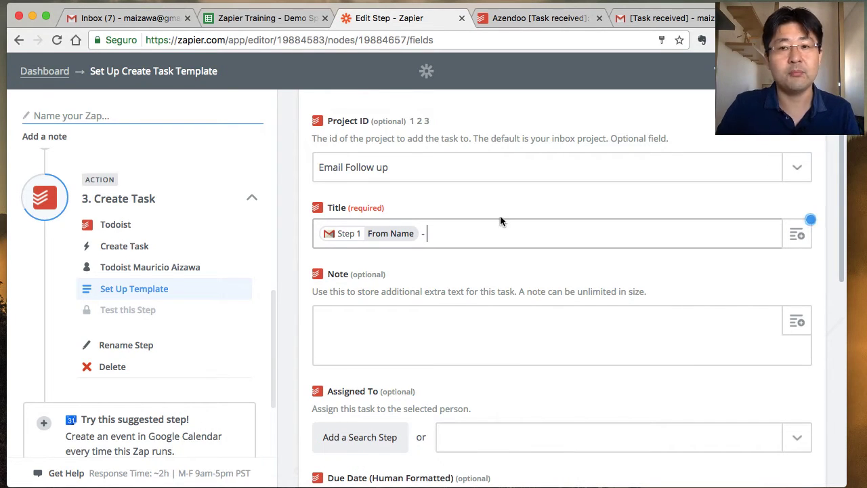
click(791, 233)
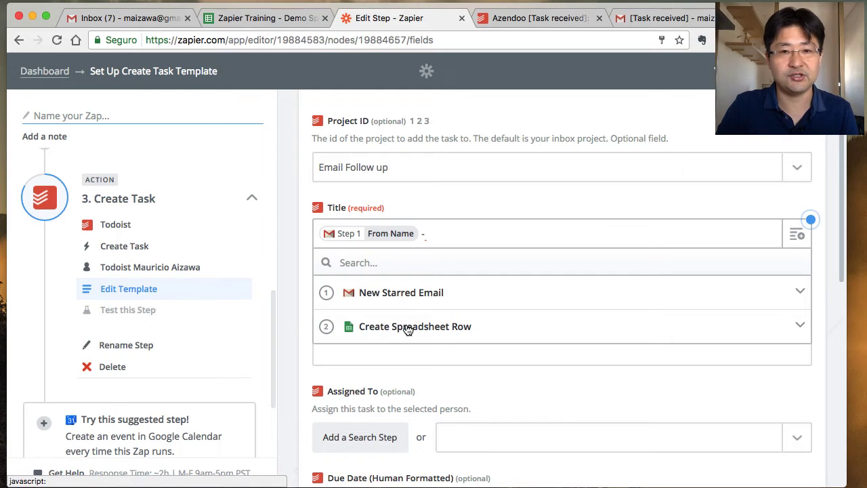
scroll(422, 379, down, 2)
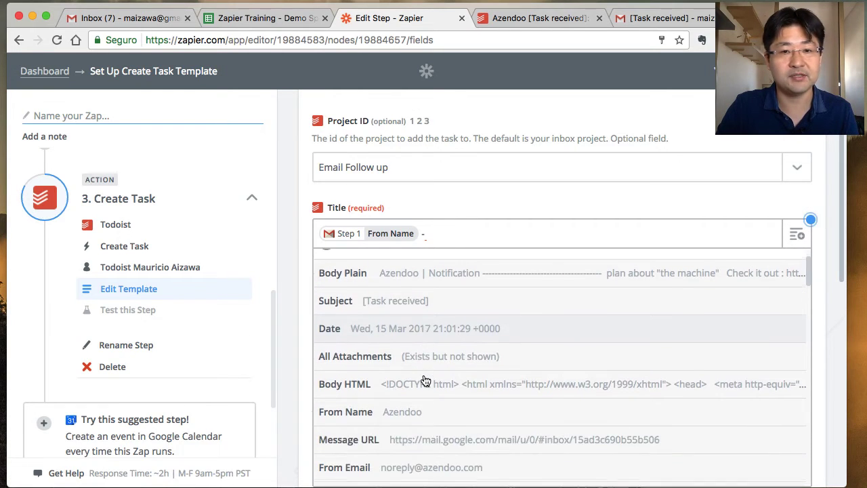
scroll(423, 381, down, 1)
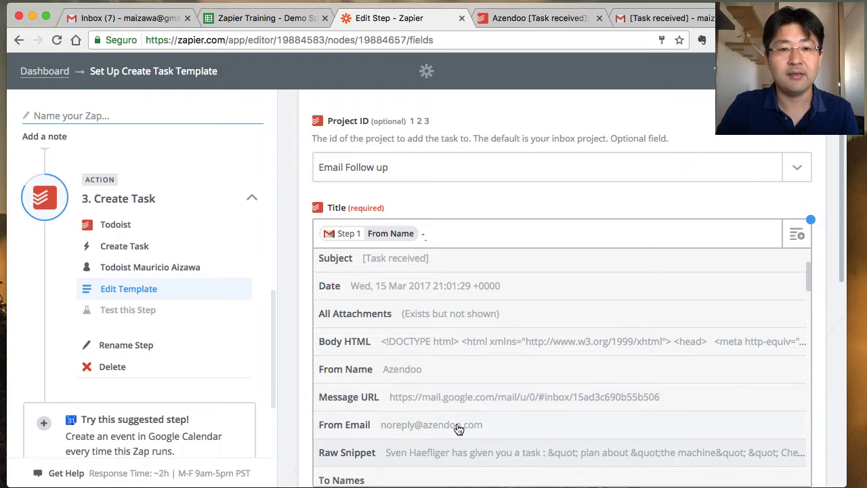
scroll(458, 429, up, 1)
click(438, 335)
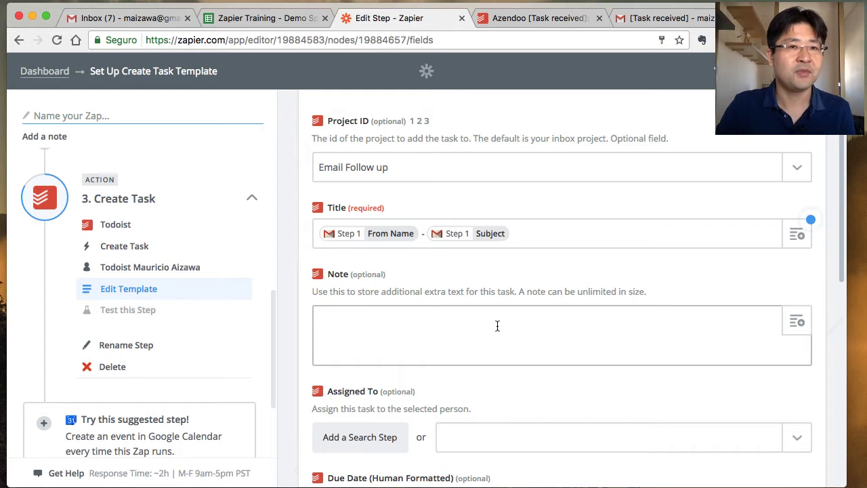
Fill the task note with the email's Message URL and, on a new line, Body Plain.
click(796, 321)
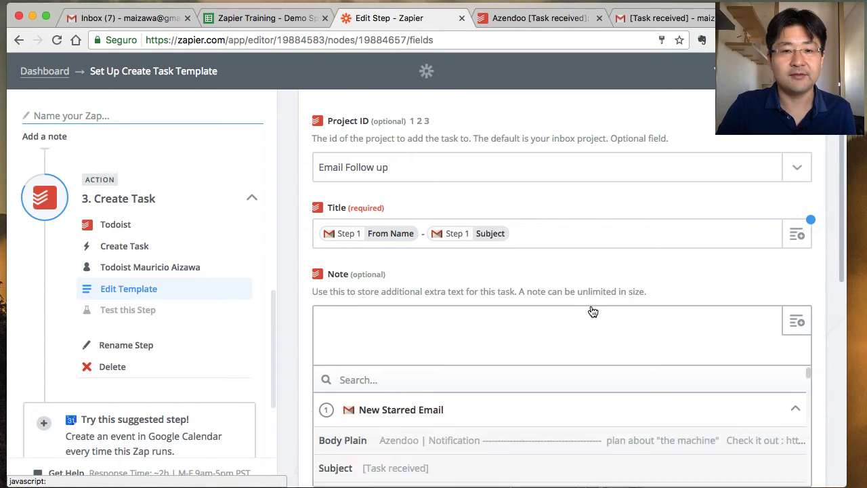
scroll(557, 332, down, 5)
scroll(528, 359, down, 2)
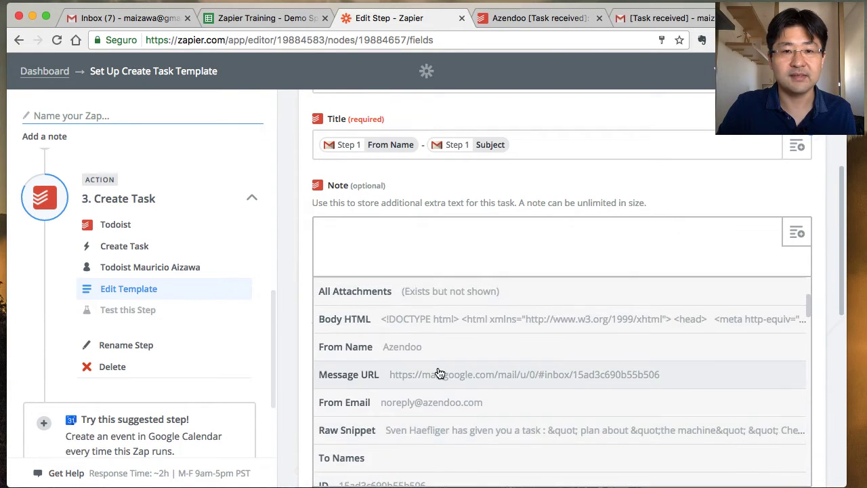
click(450, 377)
key(Return)
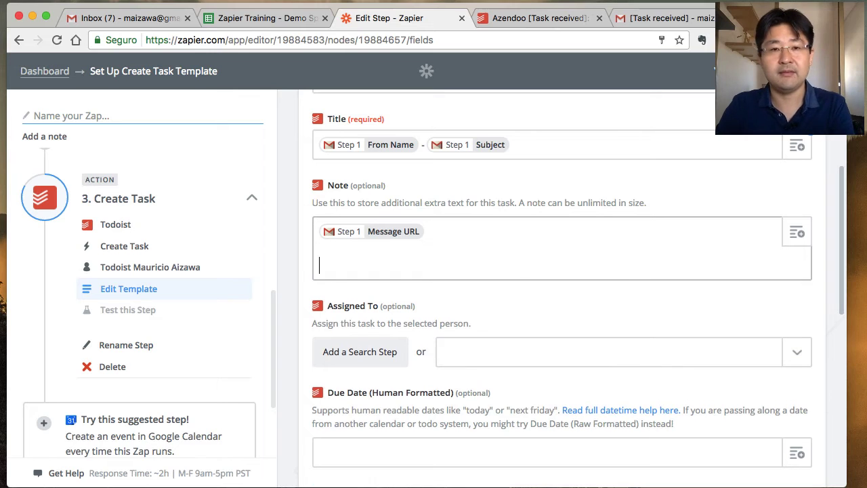
click(796, 232)
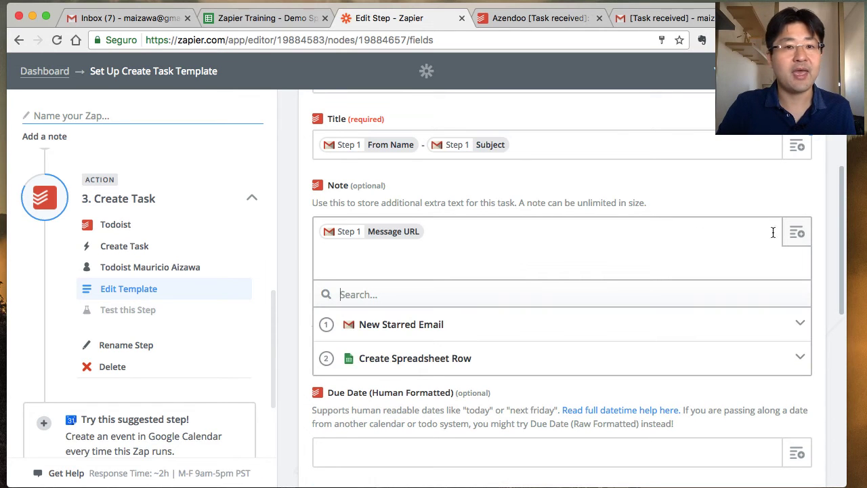
click(625, 333)
scroll(627, 339, down, 1)
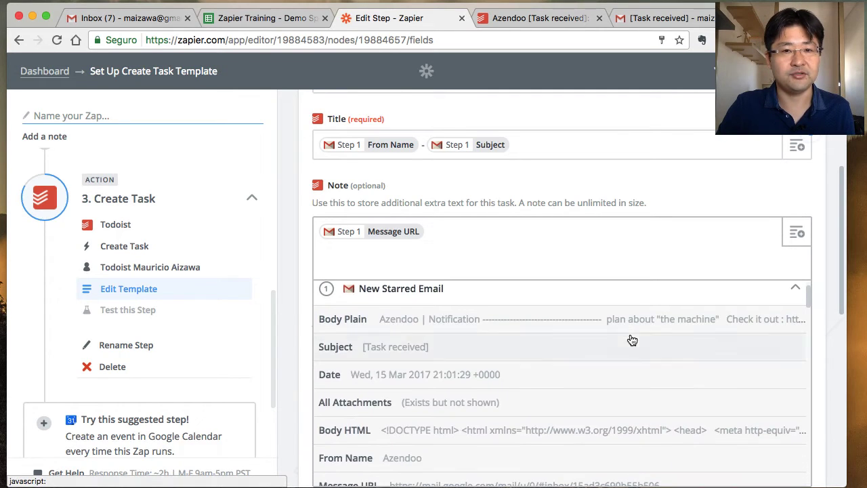
click(420, 325)
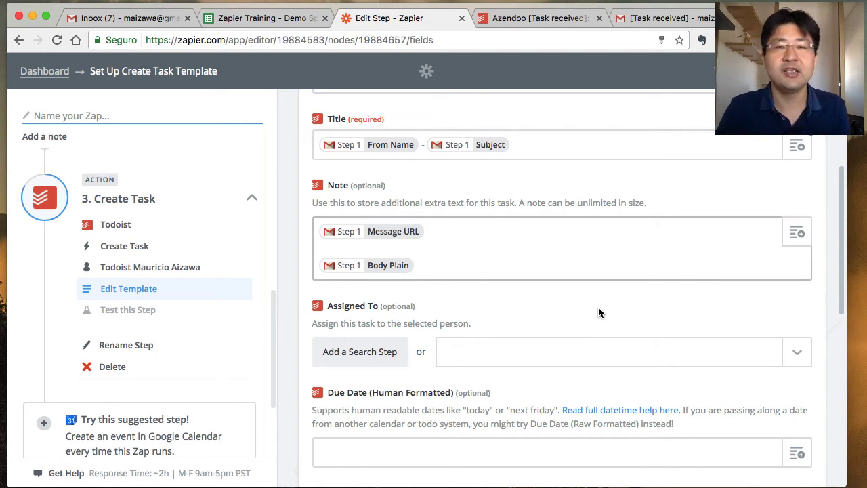
Save the Todoist template and send a test task.
scroll(598, 312, down, 10)
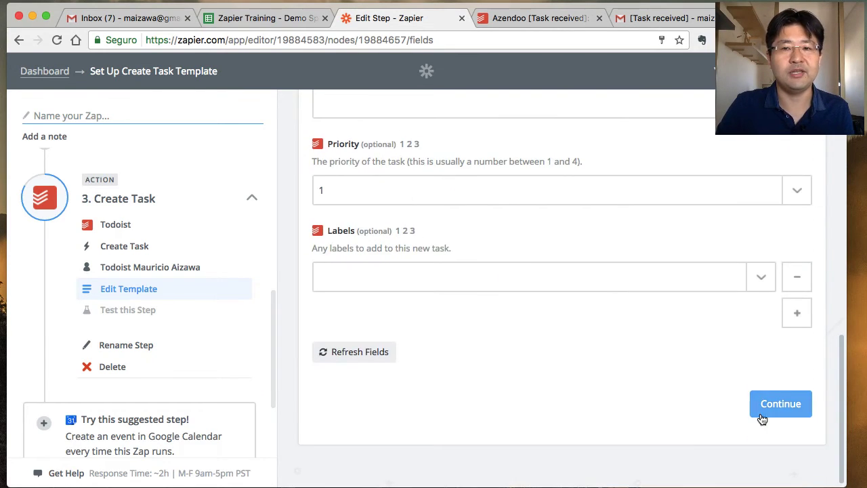
click(785, 402)
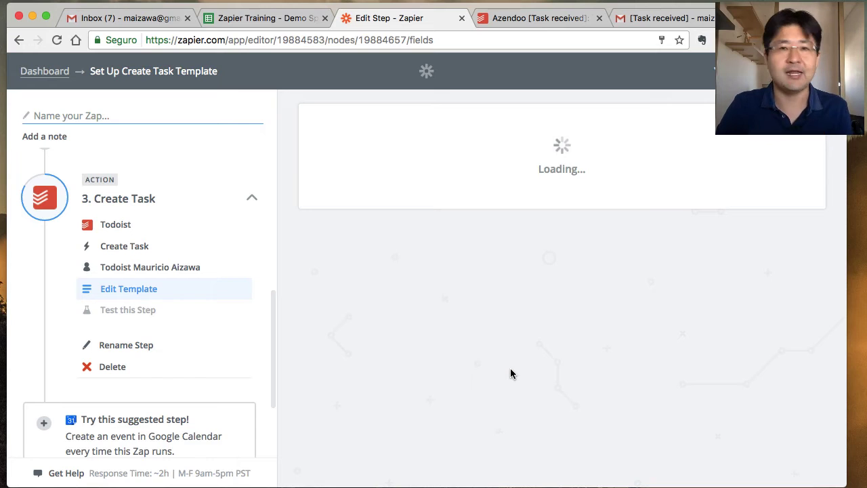
scroll(661, 316, down, 10)
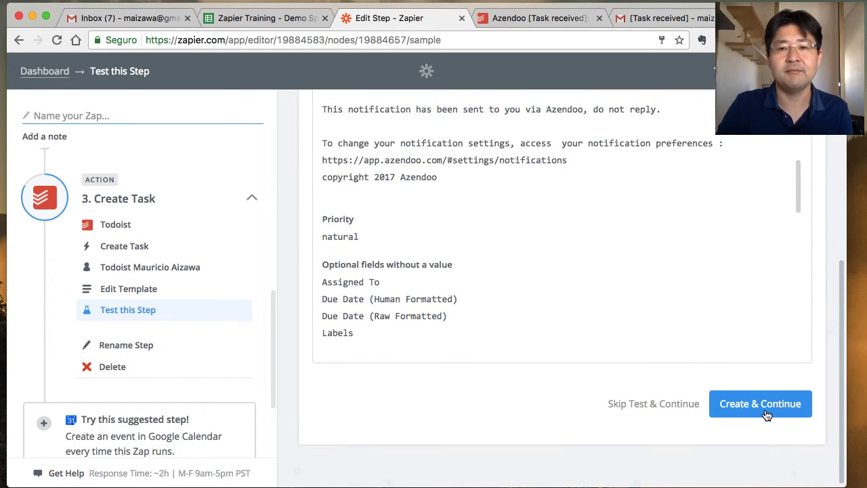
click(766, 413)
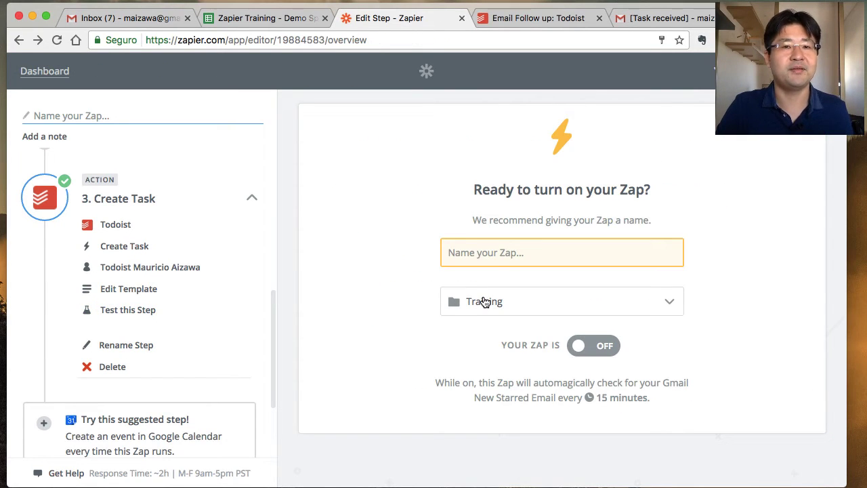
Name the zap 'Gmail Starred email to Google Sheet and Todoist' and switch it on.
click(504, 254)
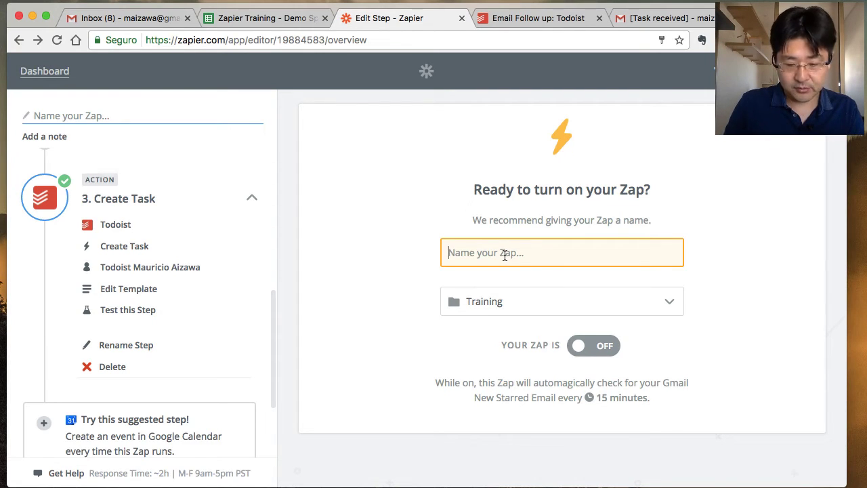
text(Gmail Starr)
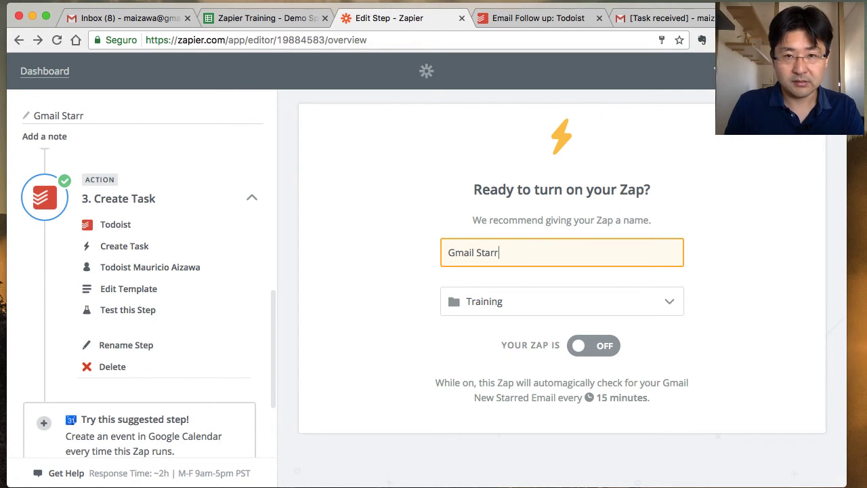
text(ed email )
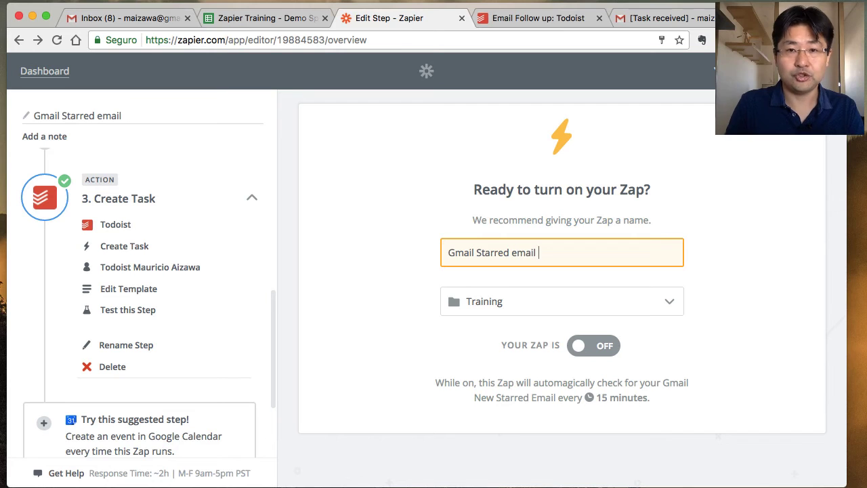
text(to Google She)
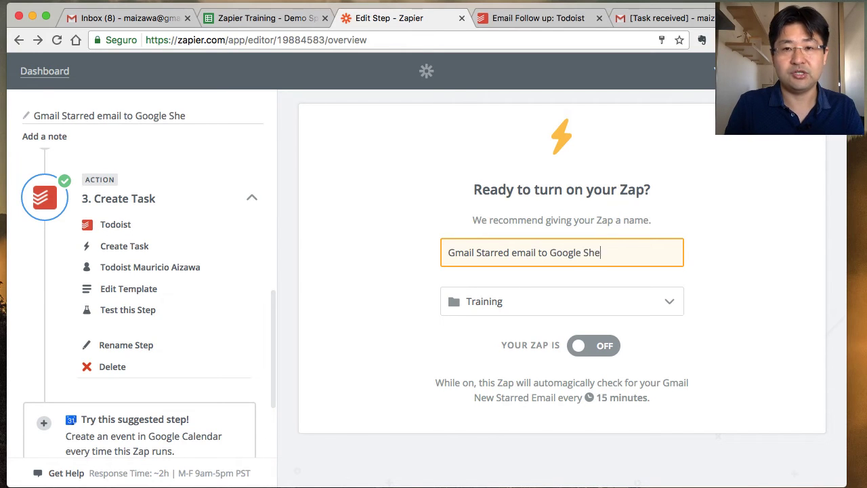
text(et and Todoist)
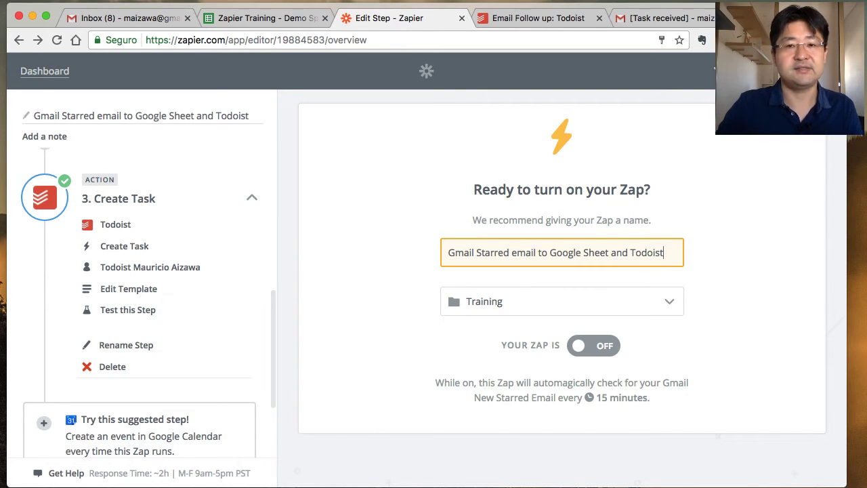
click(591, 348)
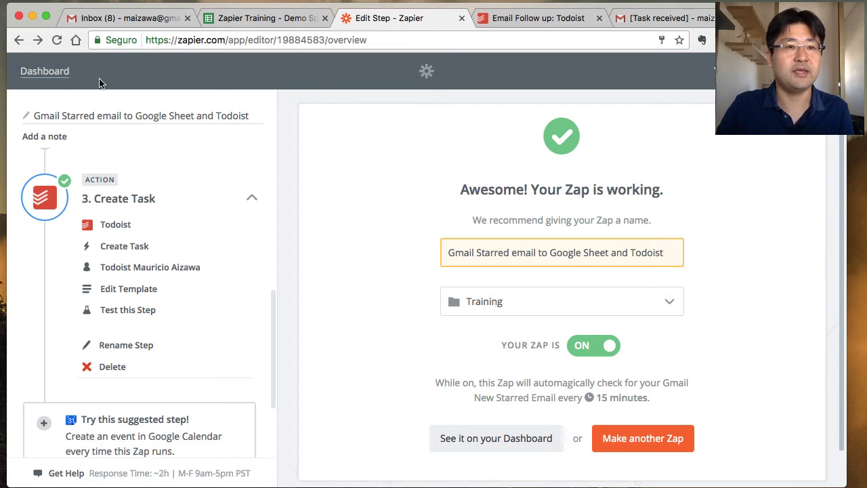
In the Training folder, rename the unnamed zap to 'Gmail Starred Email to Google Sheet and Todoist'.
click(52, 76)
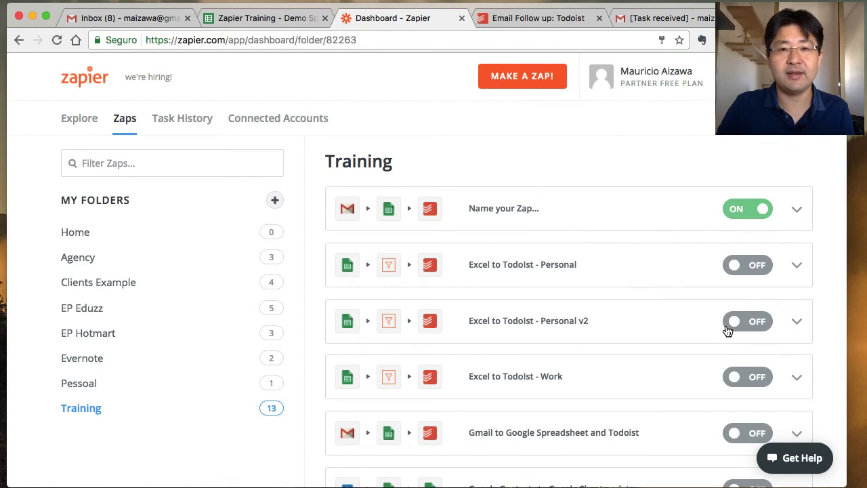
scroll(727, 330, down, 9)
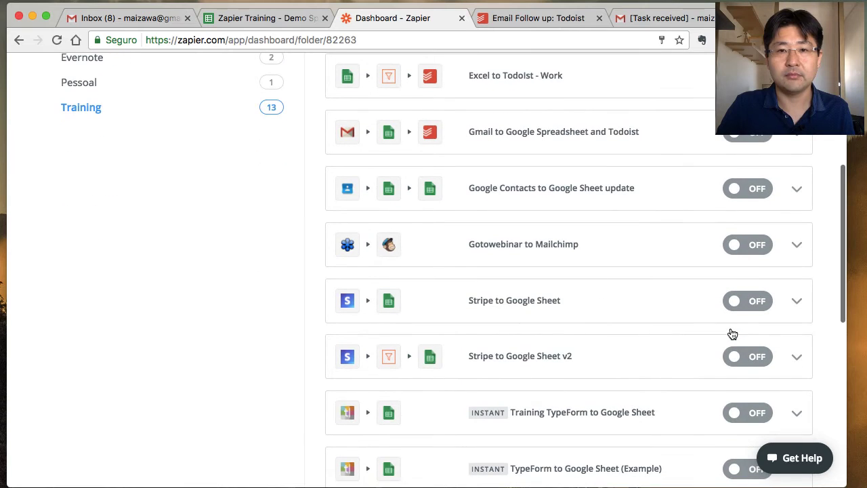
scroll(731, 332, down, 4)
scroll(731, 333, up, 7)
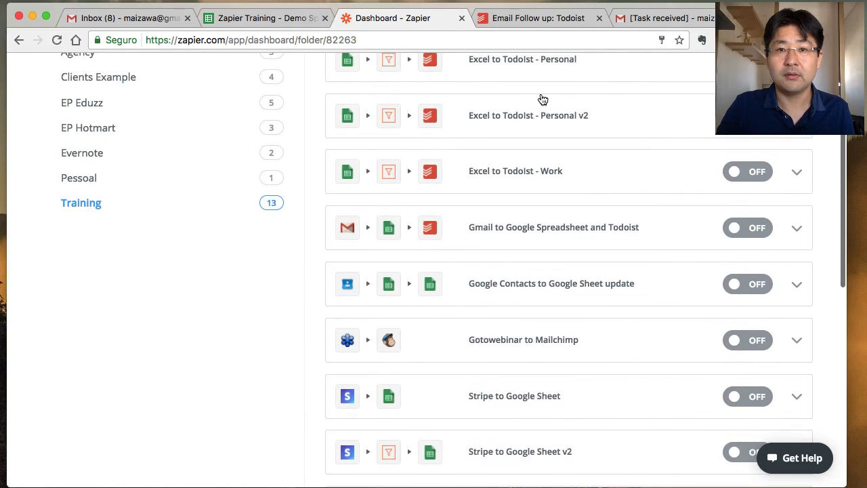
scroll(542, 100, up, 5)
click(797, 175)
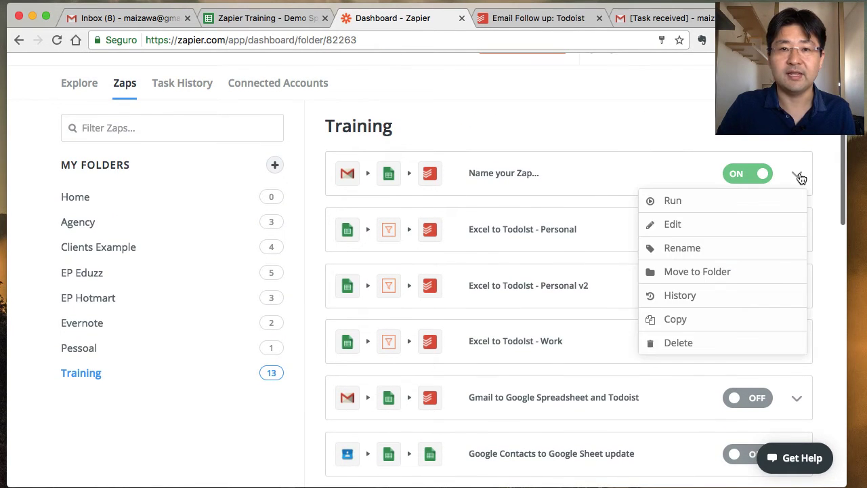
click(686, 248)
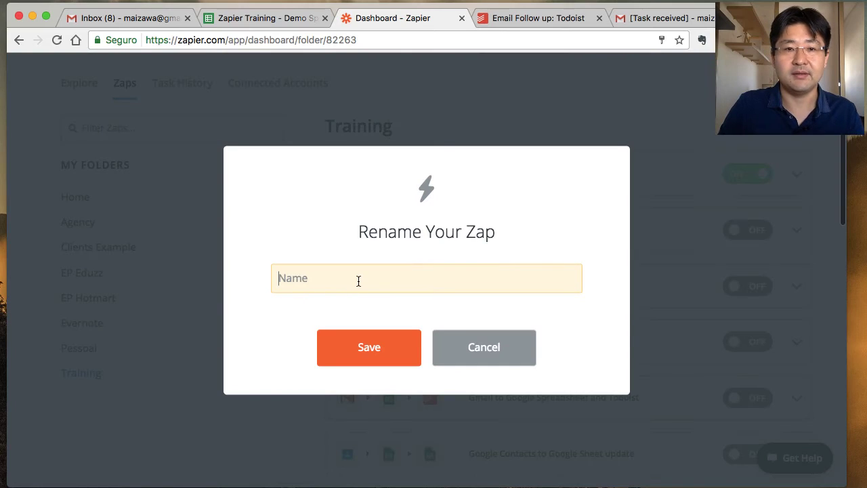
text(Gmail Starred Email to Google Sheet )
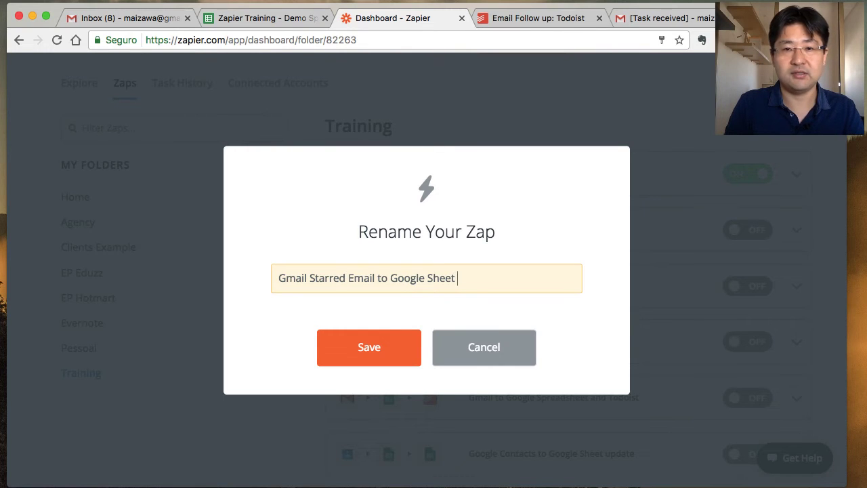
text(and Todoist)
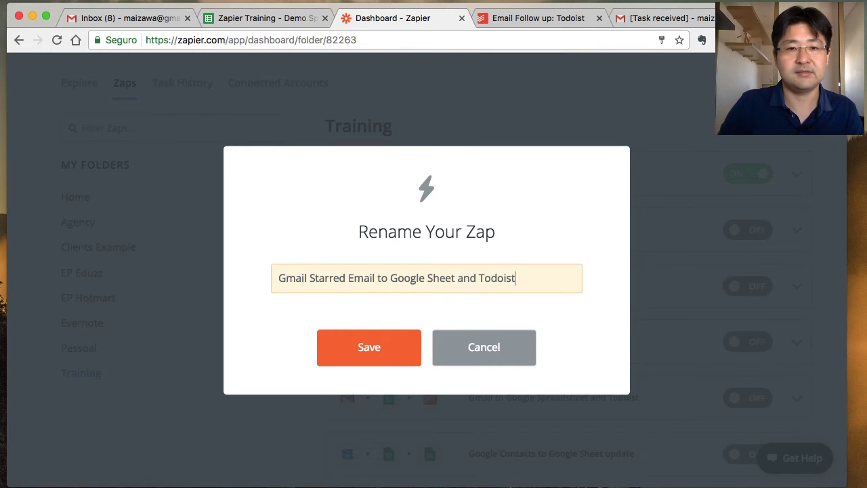
click(347, 348)
scroll(590, 248, down, 3)
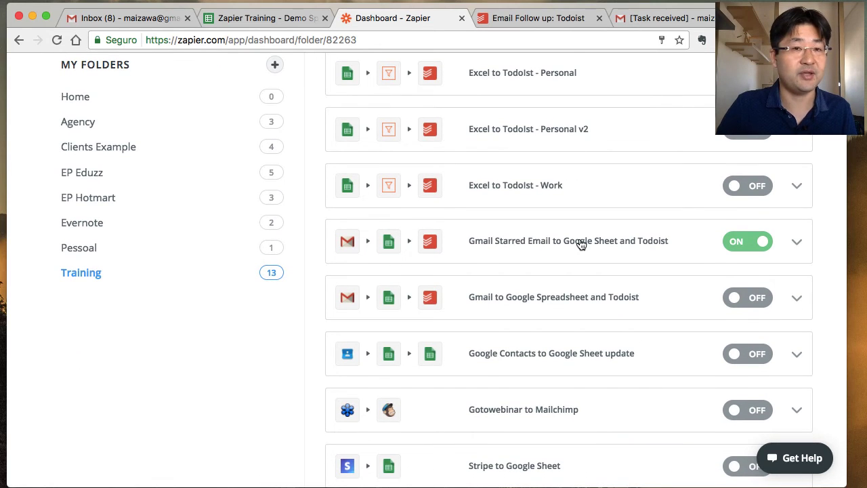
Delete the old test rows 2–3 from the Gmail emails sheet.
click(265, 17)
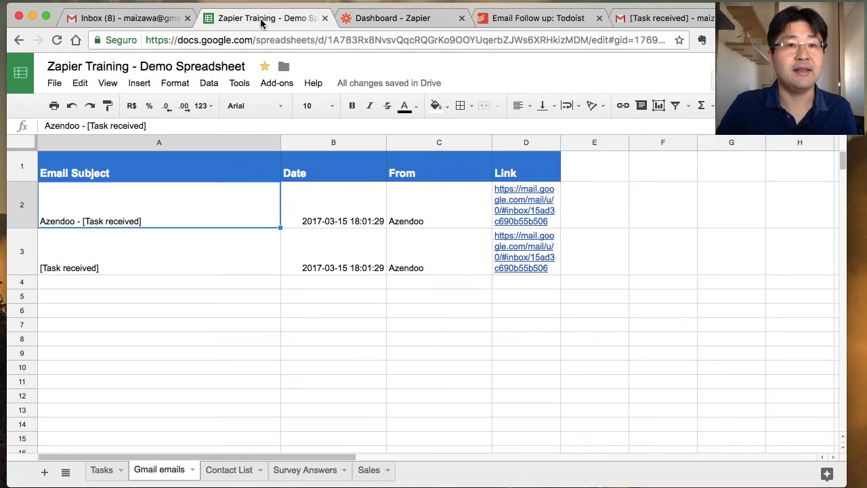
click(101, 329)
drag(22, 206, 21, 254)
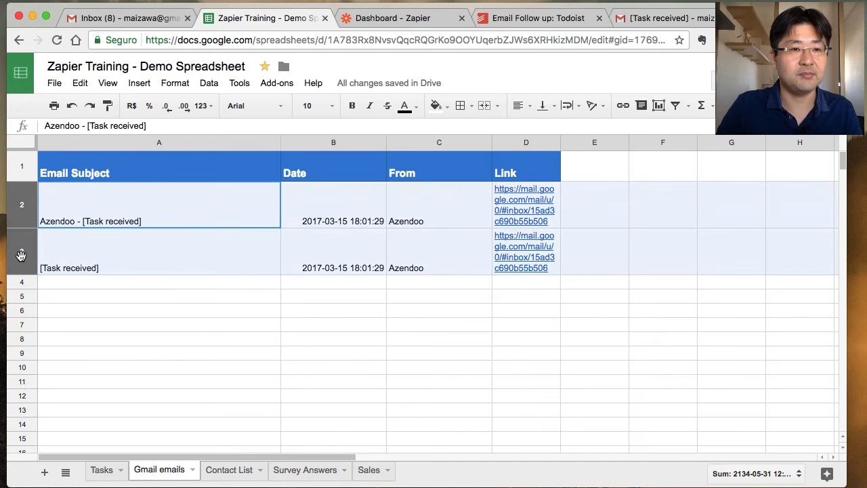
right_click(21, 260)
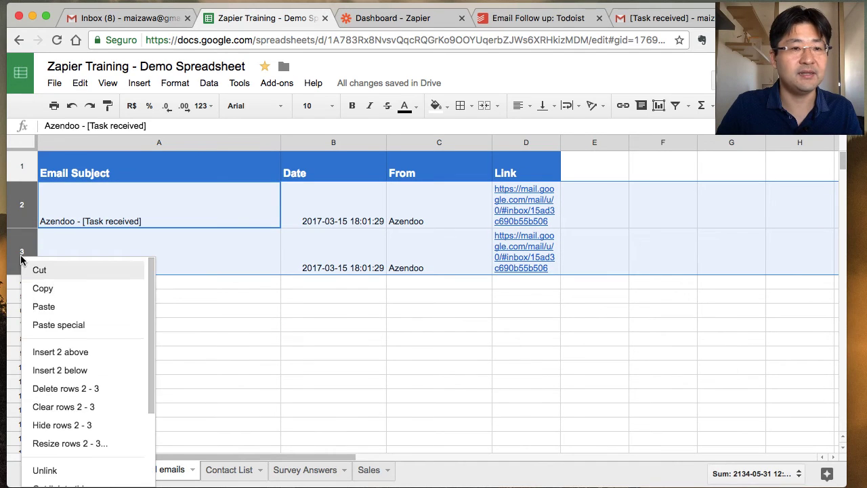
click(67, 388)
click(460, 293)
Complete both old test tasks in the Todoist Email Follow up project.
right_click(538, 18)
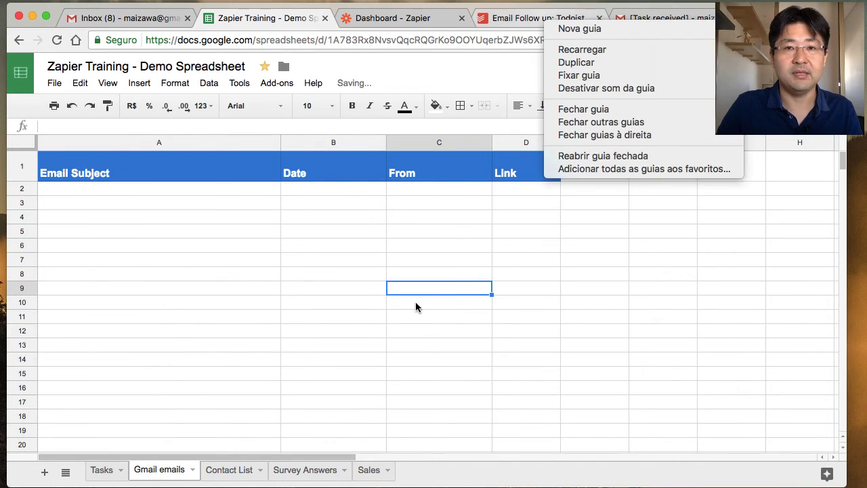
click(536, 57)
click(538, 18)
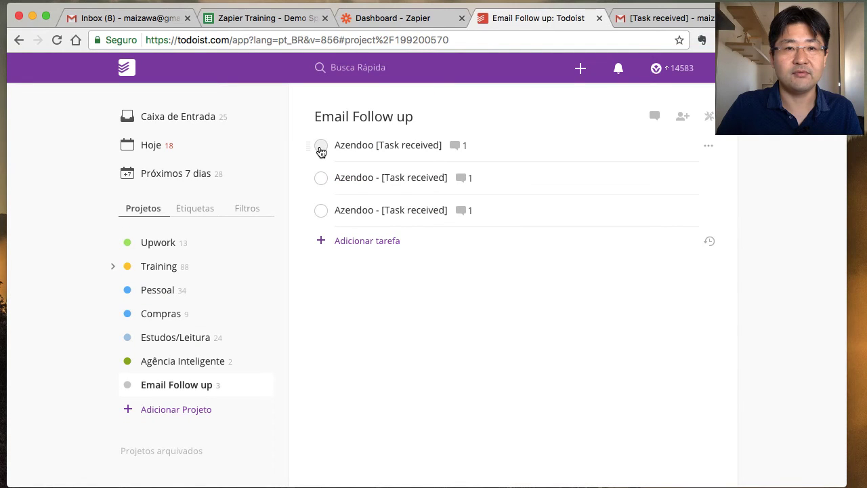
click(320, 149)
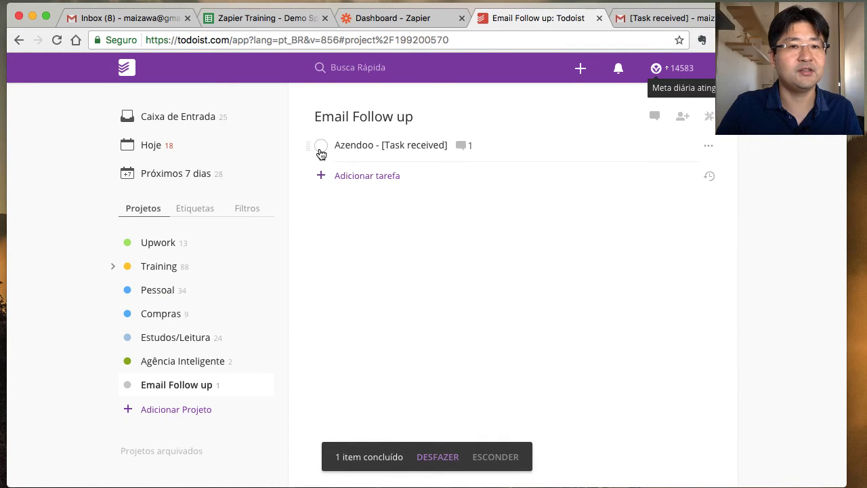
click(320, 146)
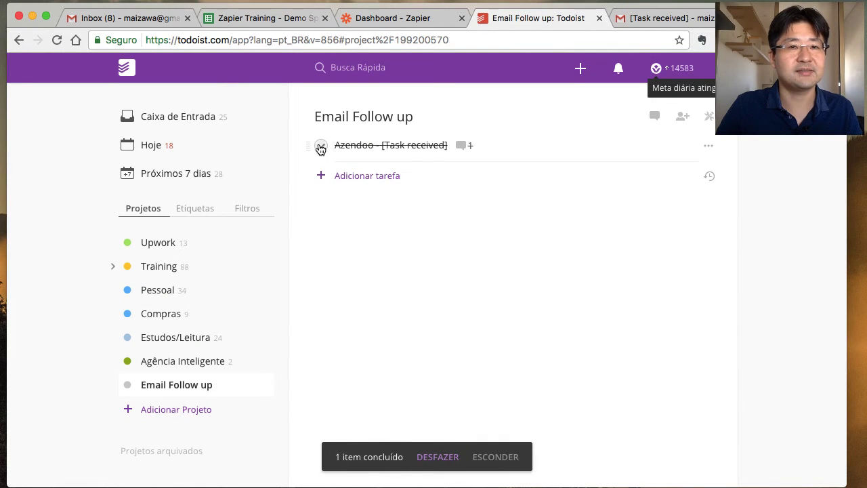
click(156, 19)
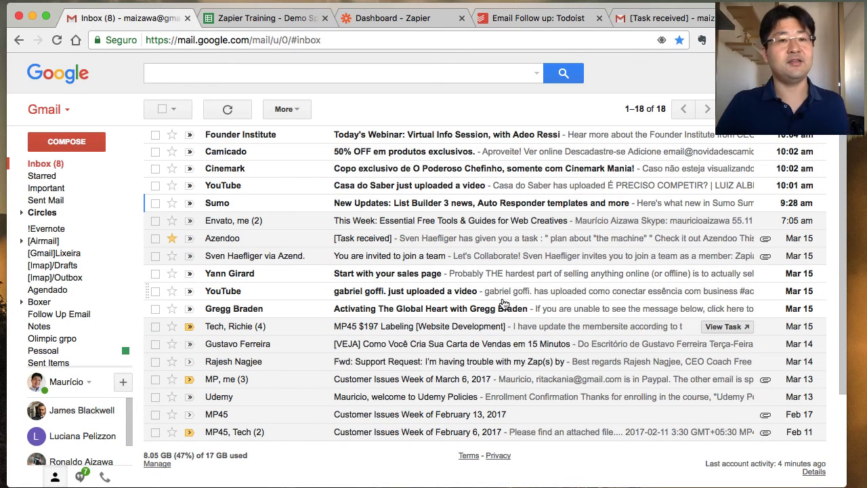
Star the 'Start with your sales page' email in the Gmail inbox.
scroll(503, 303, down, 2)
scroll(500, 303, up, 2)
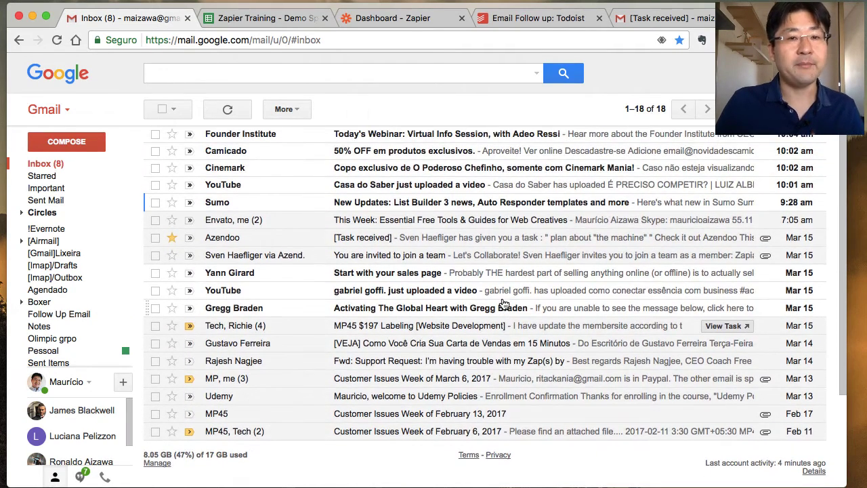
click(172, 273)
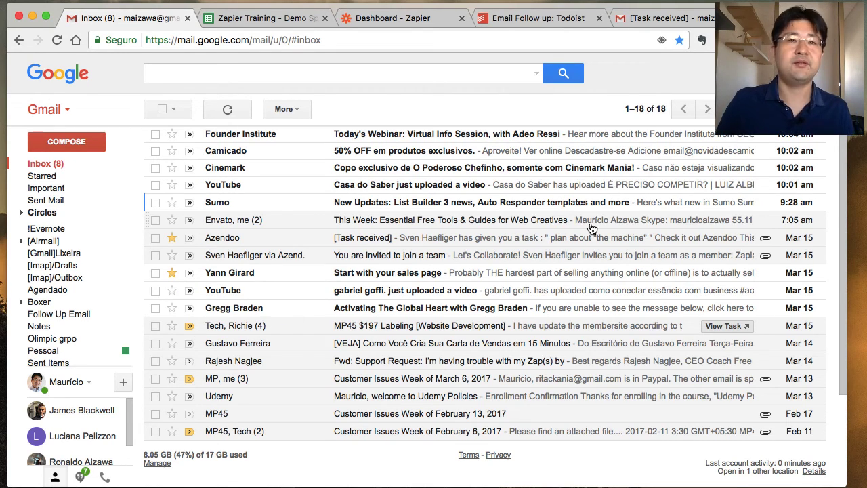
click(394, 19)
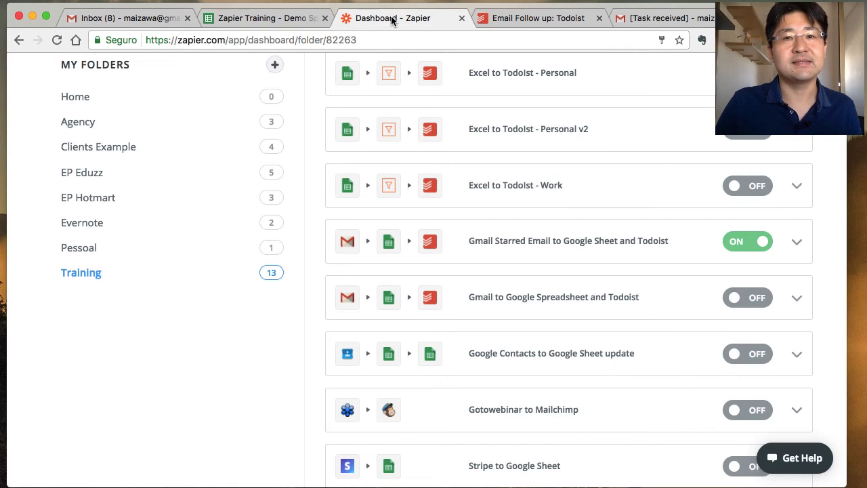
Run the starred-email zap from its options menu on the Zapier dashboard.
drag(392, 20, 639, 23)
click(230, 19)
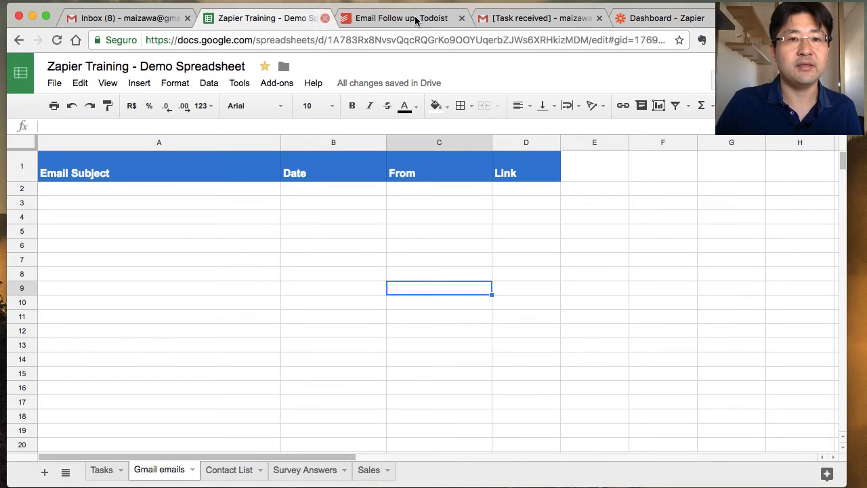
click(415, 20)
click(680, 21)
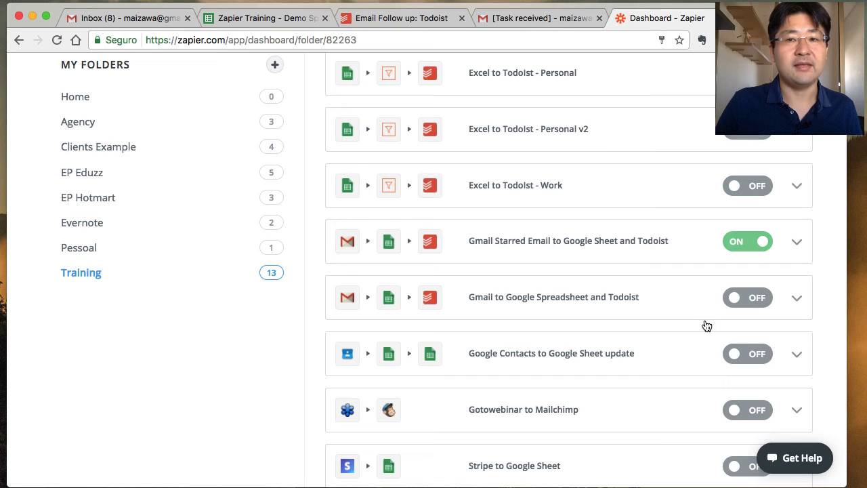
click(797, 242)
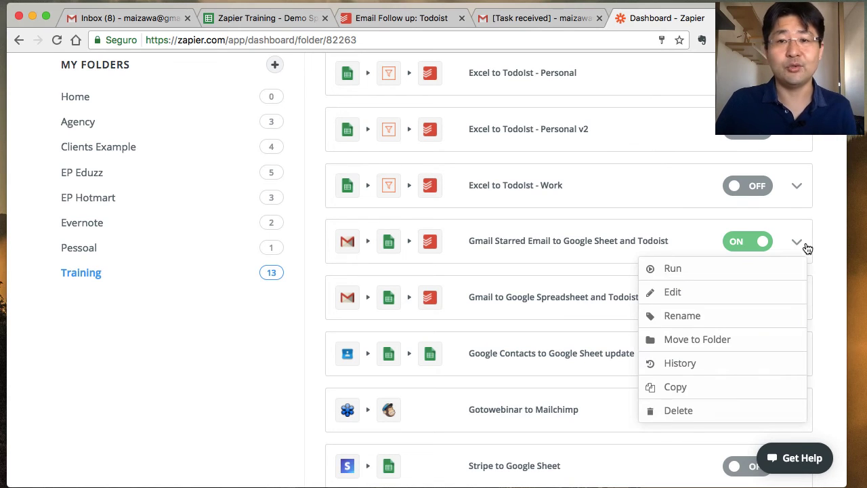
click(768, 271)
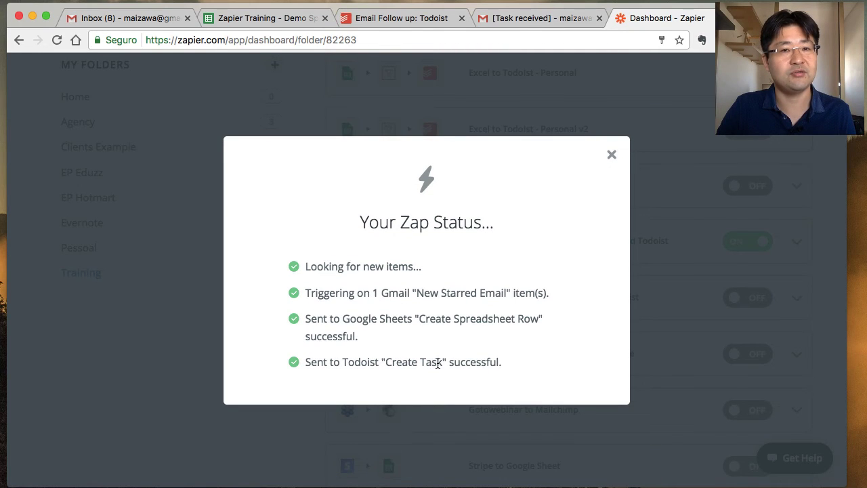
Verify the new 'Start with your sales page' row in Sheets and the new Todoist task's comment.
click(245, 20)
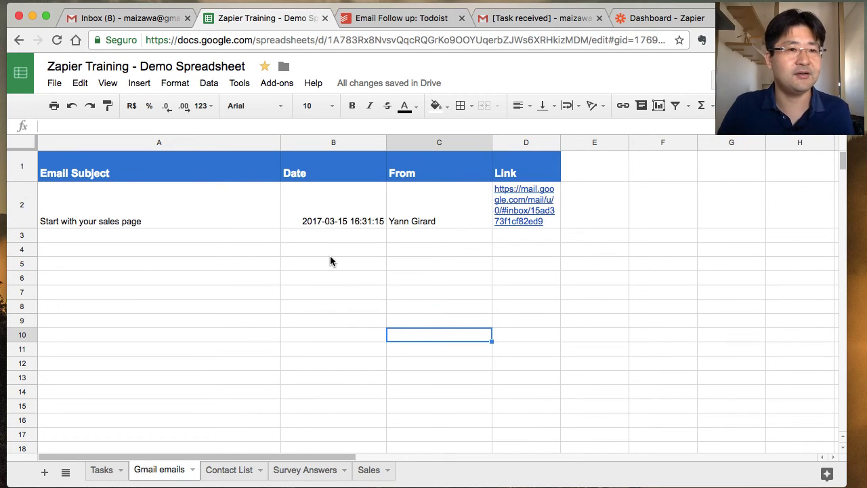
click(223, 224)
click(412, 19)
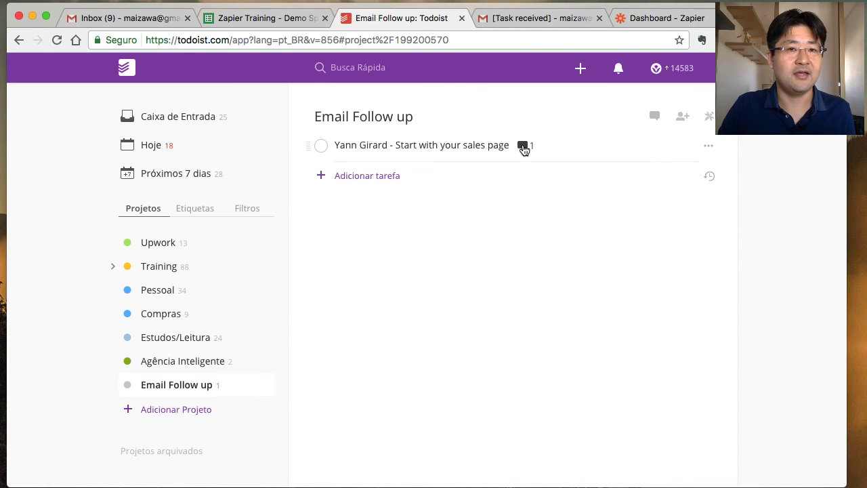
click(524, 144)
scroll(503, 238, up, 5)
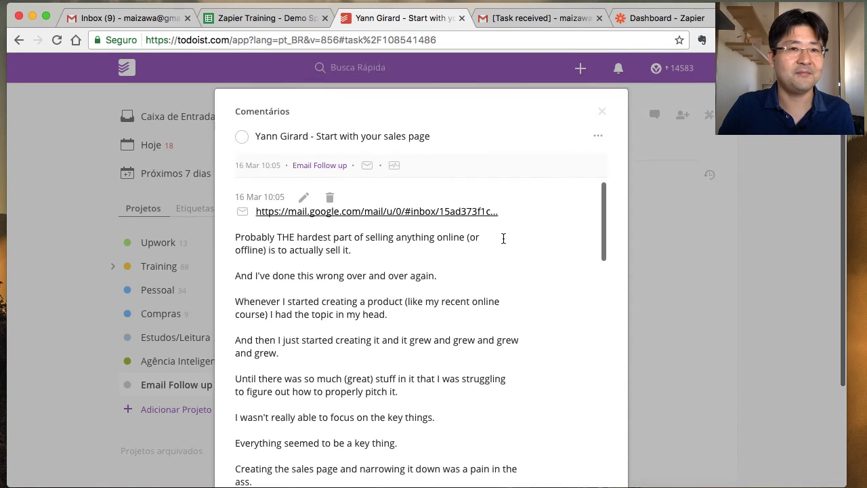